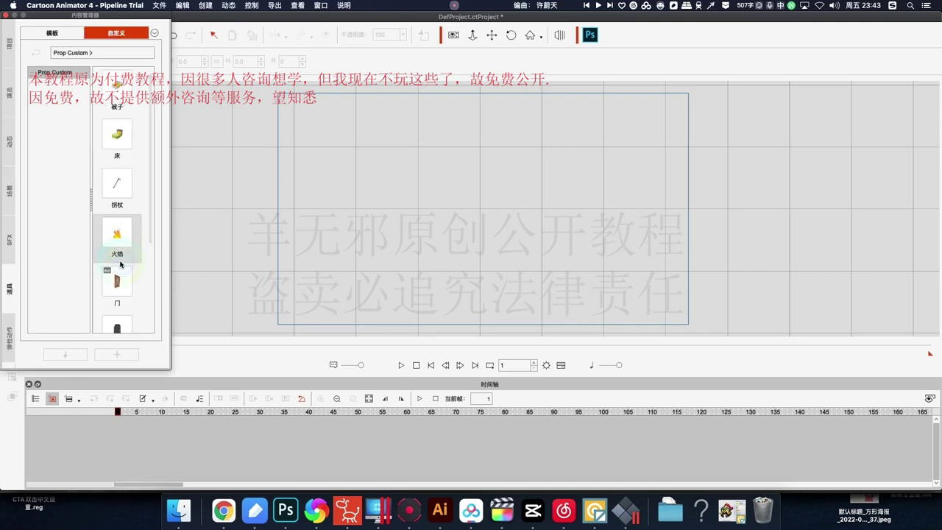
- Place the custom 火焰 prop on the stage and play its flame animation, replaying it from the first frame
{"action": "scroll", "coordinate": [120, 265], "scroll_direction": "down", "scroll_amount": 3}
{"action": "left_click_drag", "start_coordinate": [110, 118], "coordinate": [424, 221]}
{"action": "key", "text": "space"}
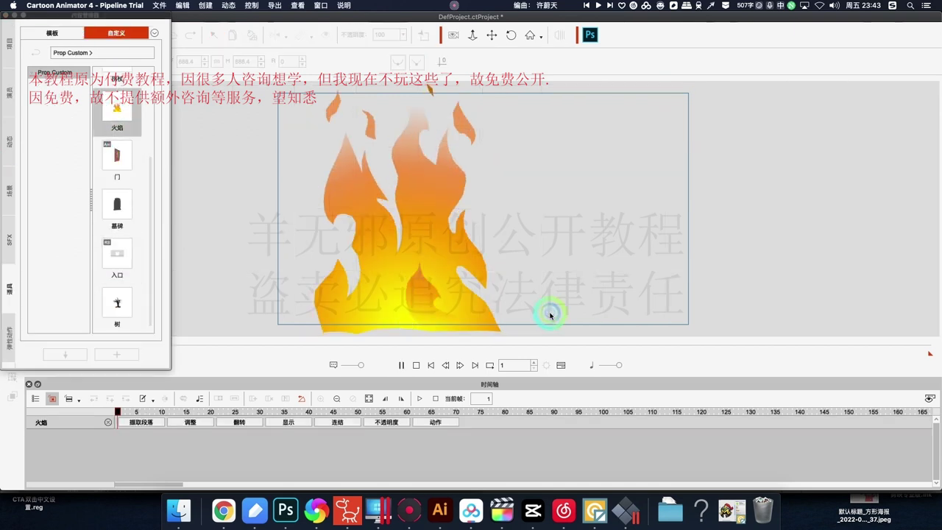
{"action": "left_click", "coordinate": [415, 266]}
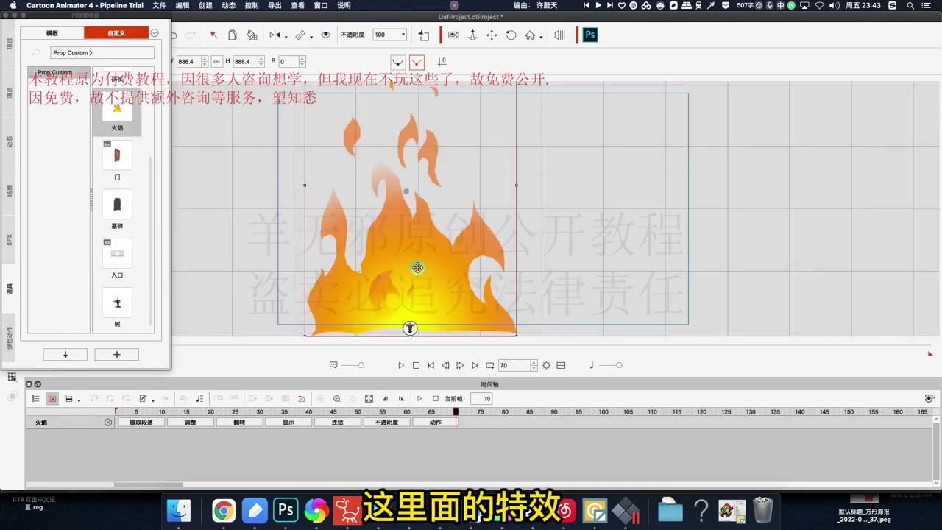
{"action": "key", "text": "space"}
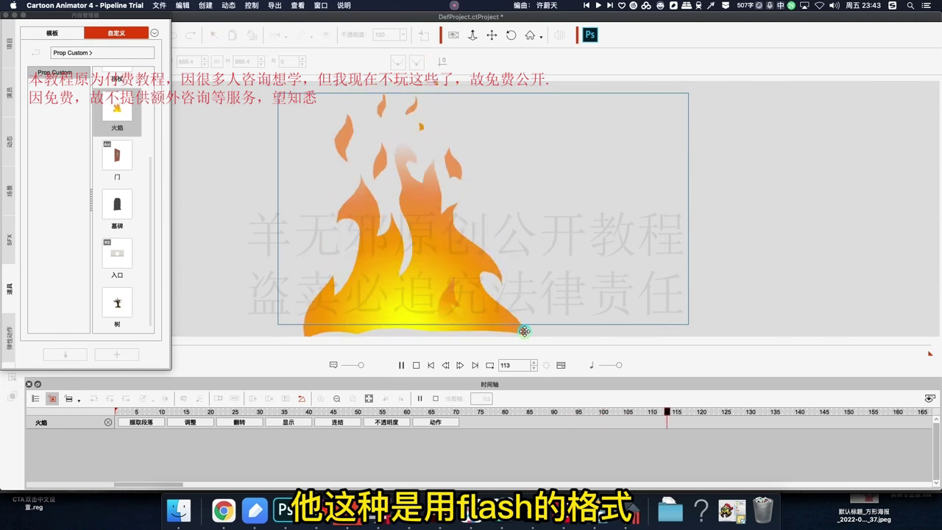
{"action": "key", "text": "space"}
{"action": "key", "text": "space"}
{"action": "left_click", "coordinate": [421, 293]}
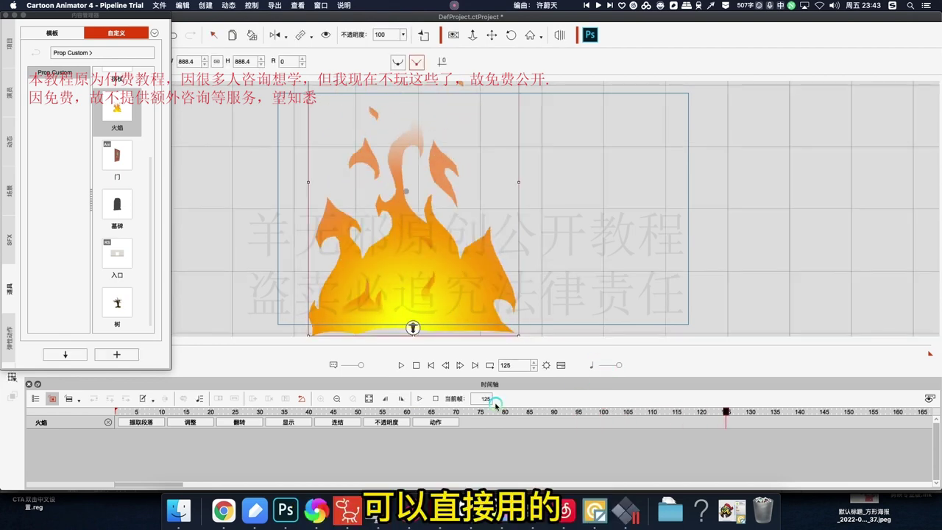
{"action": "left_click", "coordinate": [432, 366]}
{"action": "key", "text": "space"}
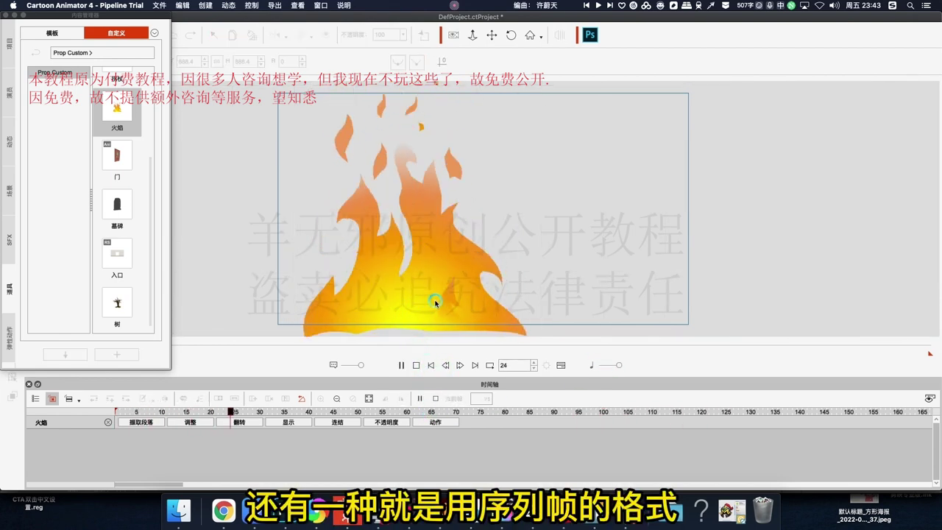
- Delete the flame prop from the stage and return to the first frame
{"action": "left_click", "coordinate": [409, 269]}
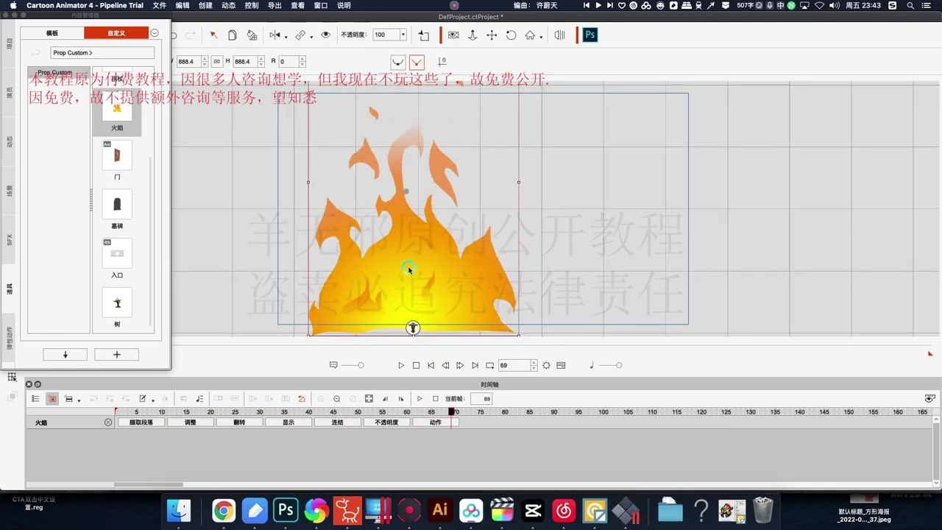
{"action": "key", "text": "Delete"}
{"action": "left_click", "coordinate": [433, 366]}
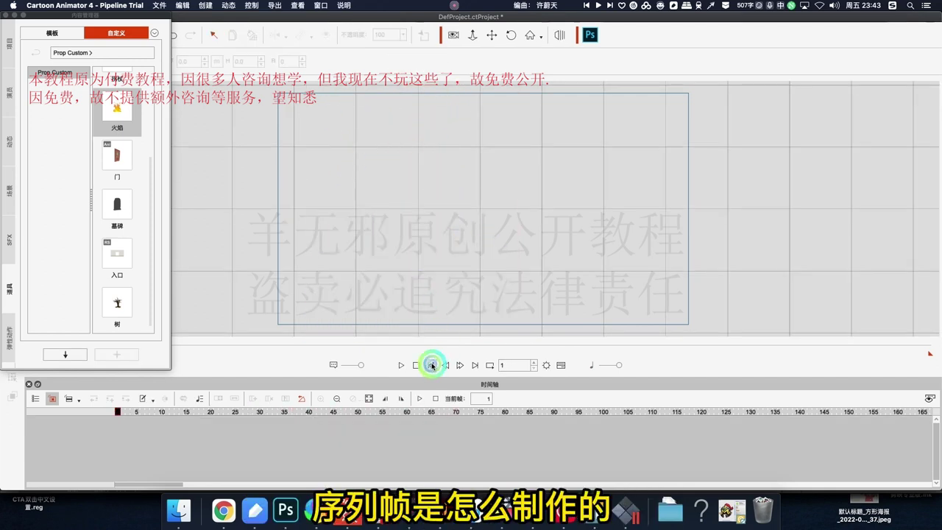
- Switch to Finder and examine the PNG frames in the 金龙缠身 folder one by one, through jinlongchanshen_09.png
{"action": "key", "text": "F4"}
{"action": "left_click", "coordinate": [179, 510]}
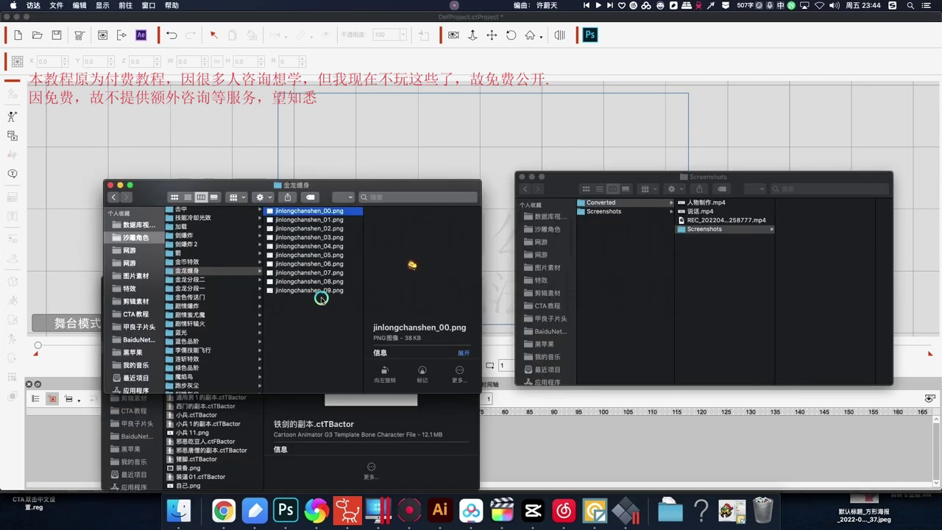
{"action": "left_click", "coordinate": [327, 220]}
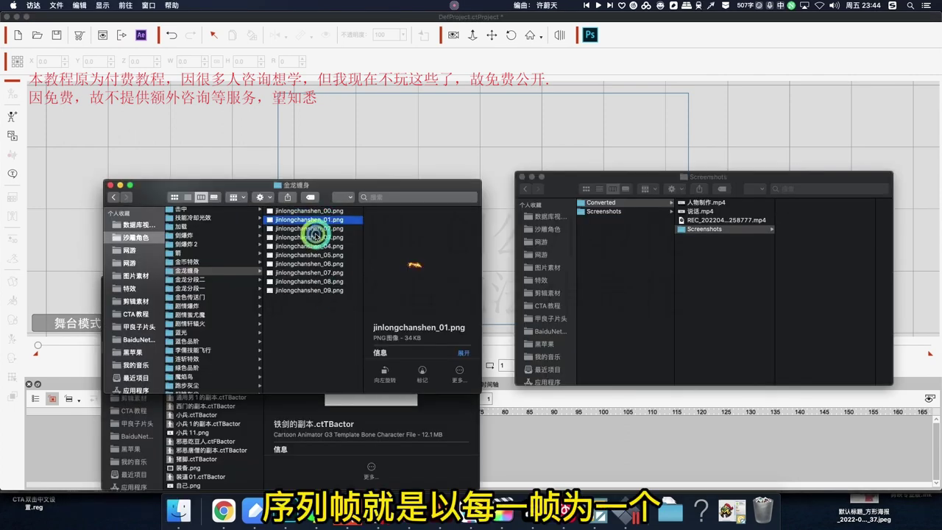
{"action": "left_click", "coordinate": [314, 228]}
{"action": "left_click", "coordinate": [315, 238]}
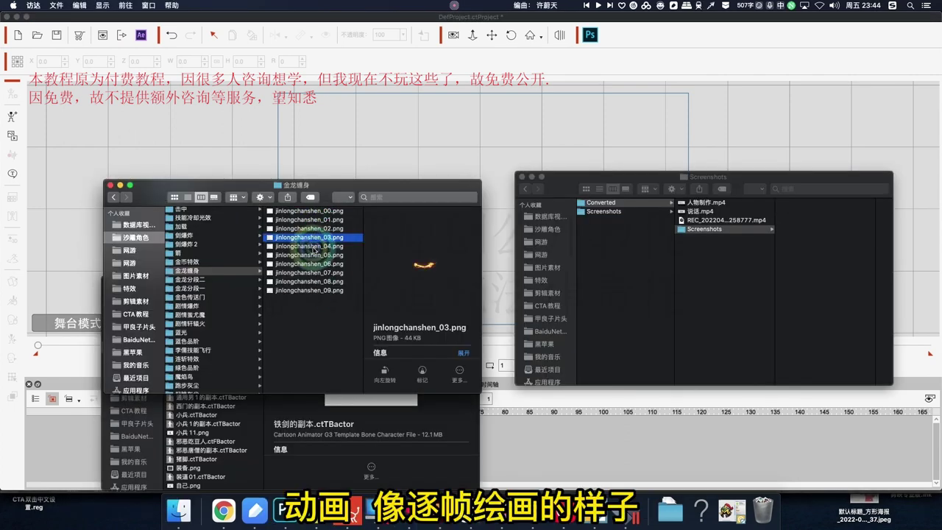
{"action": "left_click", "coordinate": [315, 247]}
{"action": "left_click", "coordinate": [315, 255]}
{"action": "left_click", "coordinate": [313, 264]}
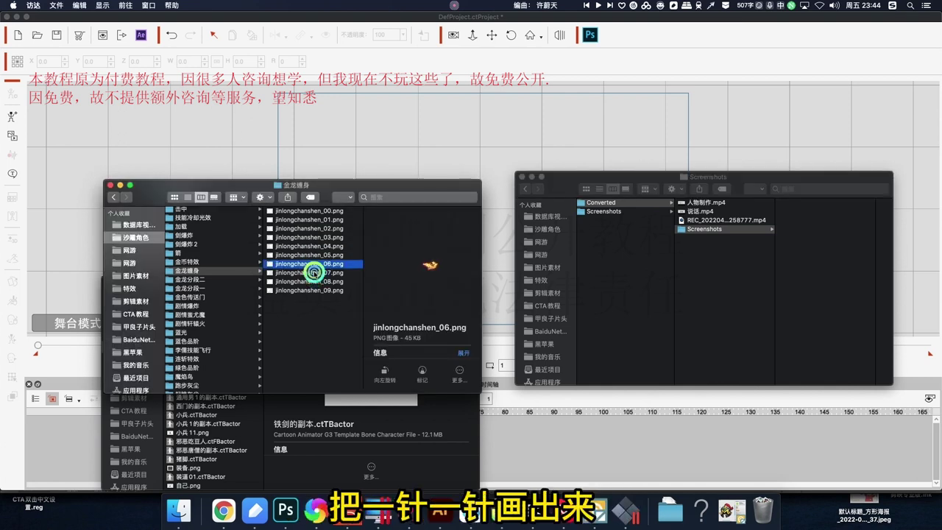
{"action": "left_click", "coordinate": [313, 273]}
{"action": "left_click", "coordinate": [312, 282]}
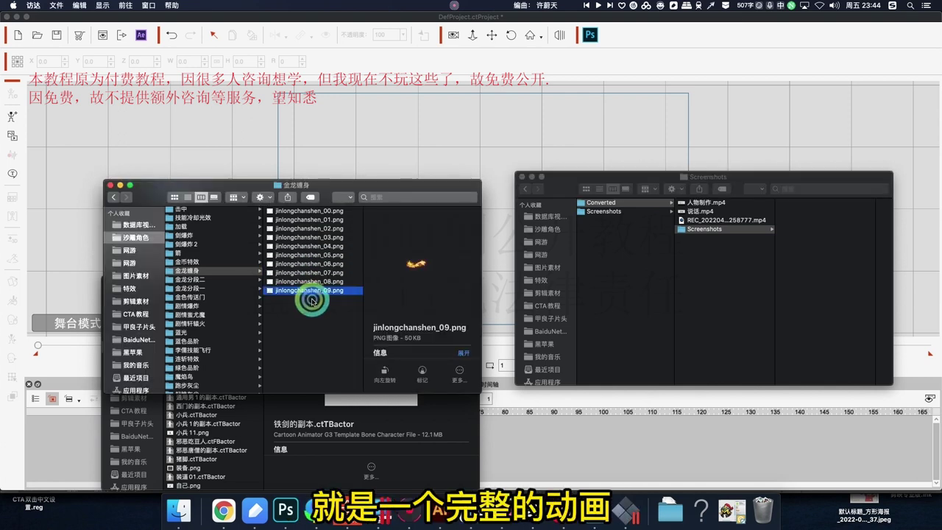
- Bring the 金龙缠身 PNG sequence onto the Cartoon Animator stage as a prop and open it in the Sprite editor
{"action": "key", "text": "Left"}
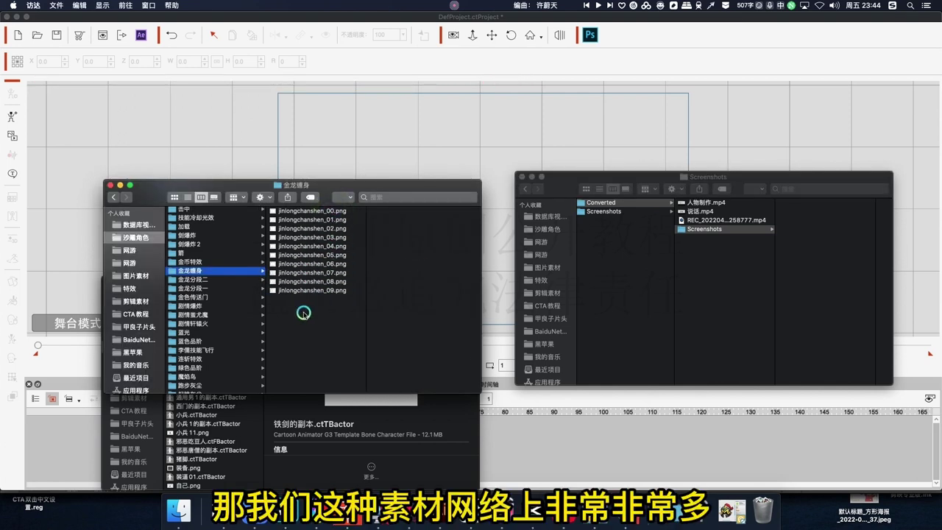
{"action": "left_click_drag", "start_coordinate": [328, 311], "coordinate": [439, 215]}
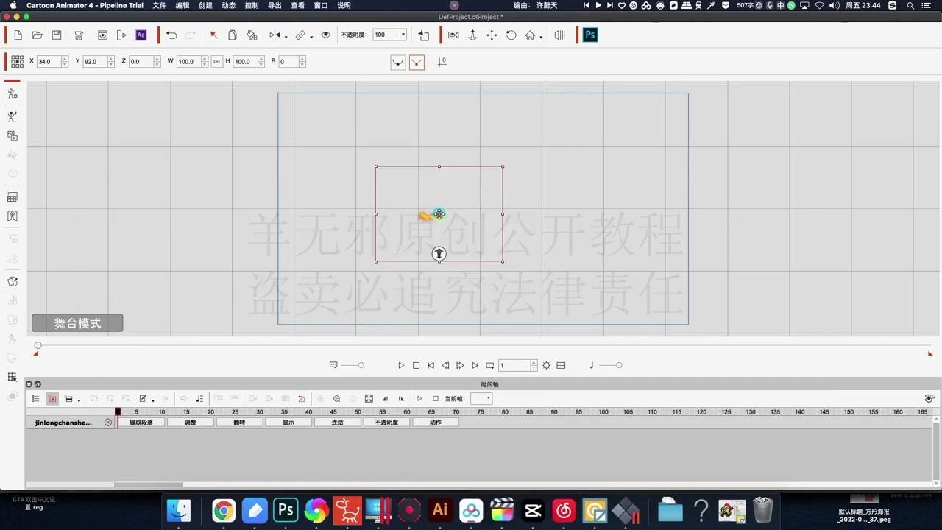
{"action": "right_click", "coordinate": [435, 216]}
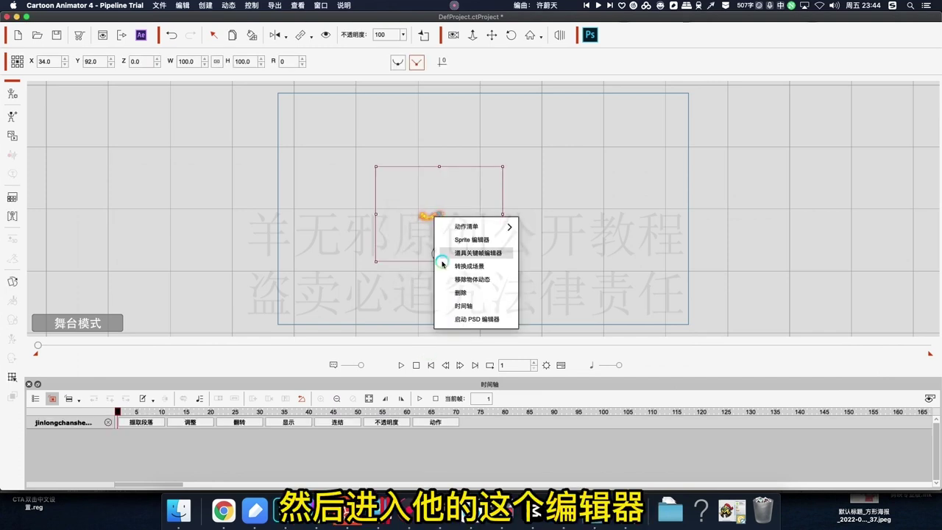
{"action": "left_click", "coordinate": [486, 241]}
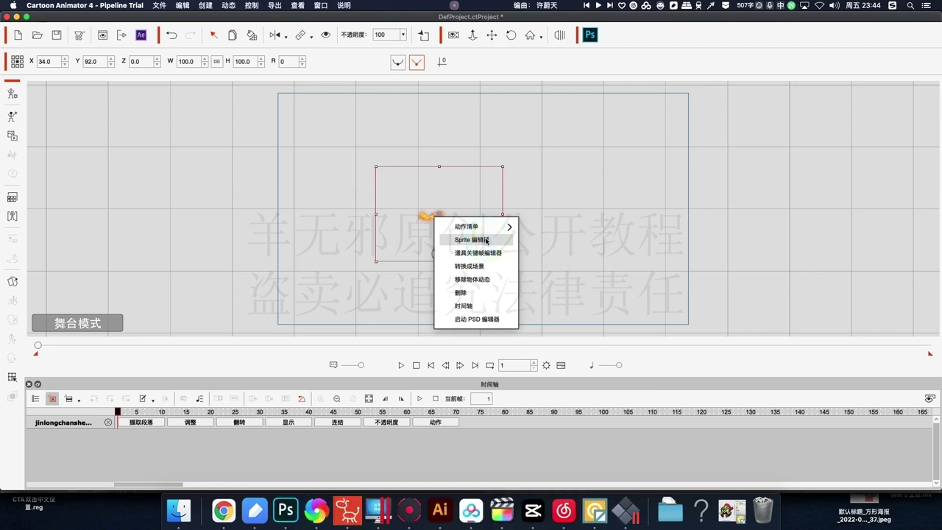
- Assign sprite jinlongchanshen_00 to the prop at frame 1
{"action": "left_click", "coordinate": [577, 310]}
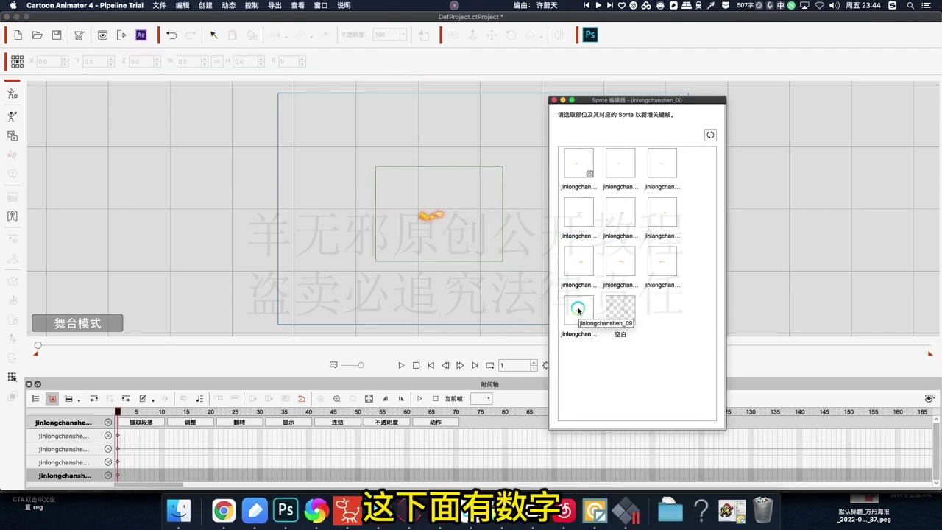
{"action": "left_click", "coordinate": [565, 159]}
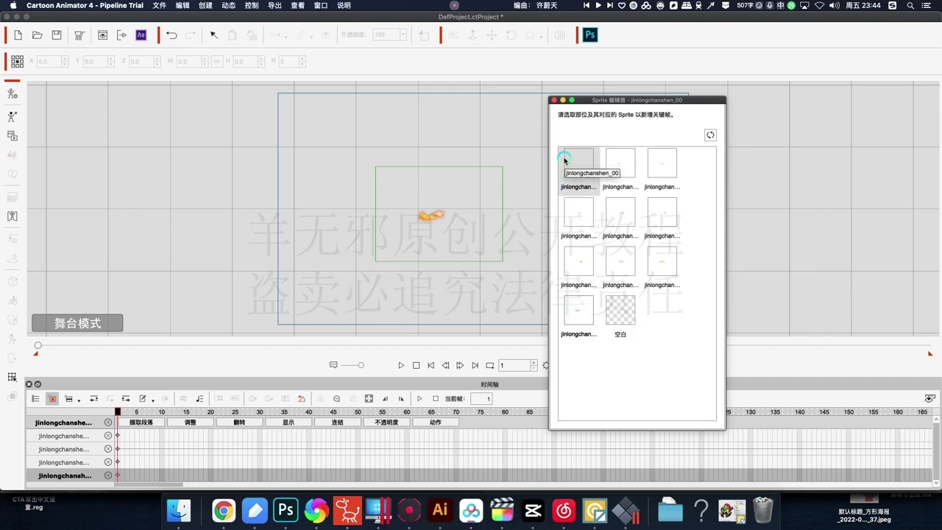
{"action": "left_click", "coordinate": [576, 161]}
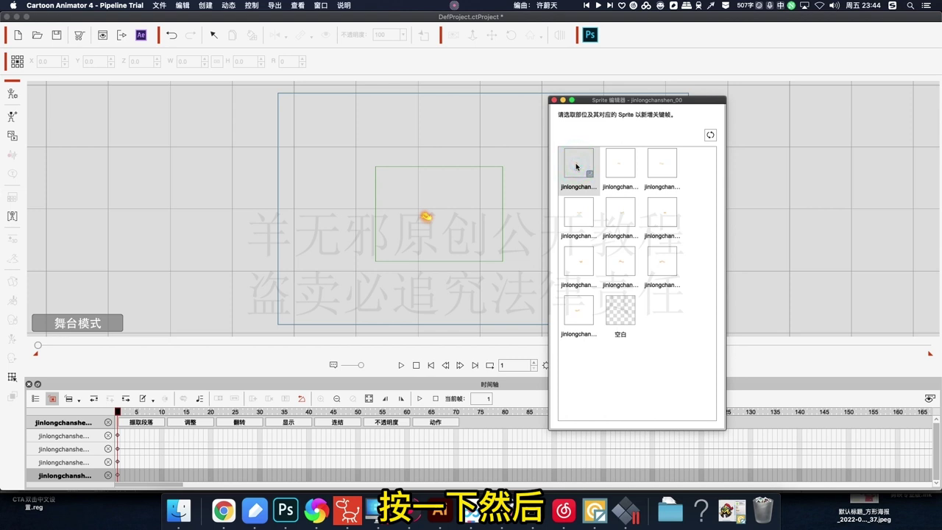
- Key sprites jinlongchanshen_01 to _05 in order at five-frame intervals, at frames 6, 11, 16, 21 and 26
{"action": "left_click", "coordinate": [181, 464]}
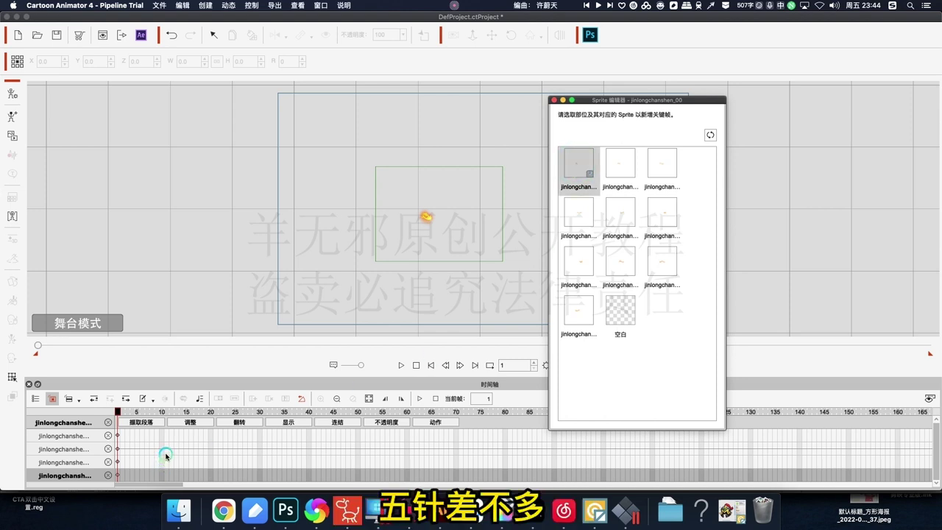
{"action": "key", "text": "space"}
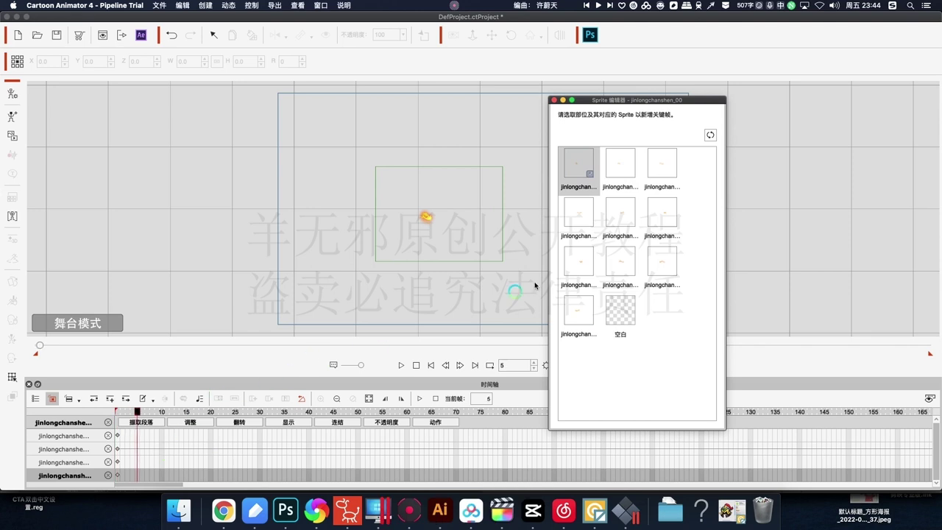
{"action": "left_click", "coordinate": [615, 167]}
{"action": "left_click", "coordinate": [652, 169]}
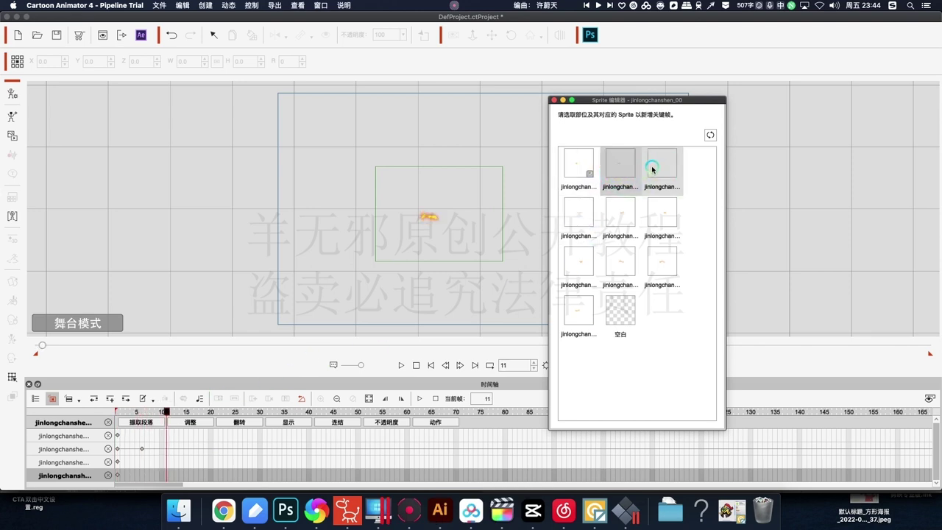
{"action": "left_click", "coordinate": [616, 217]}
{"action": "left_click", "coordinate": [565, 212]}
{"action": "left_click", "coordinate": [606, 214]}
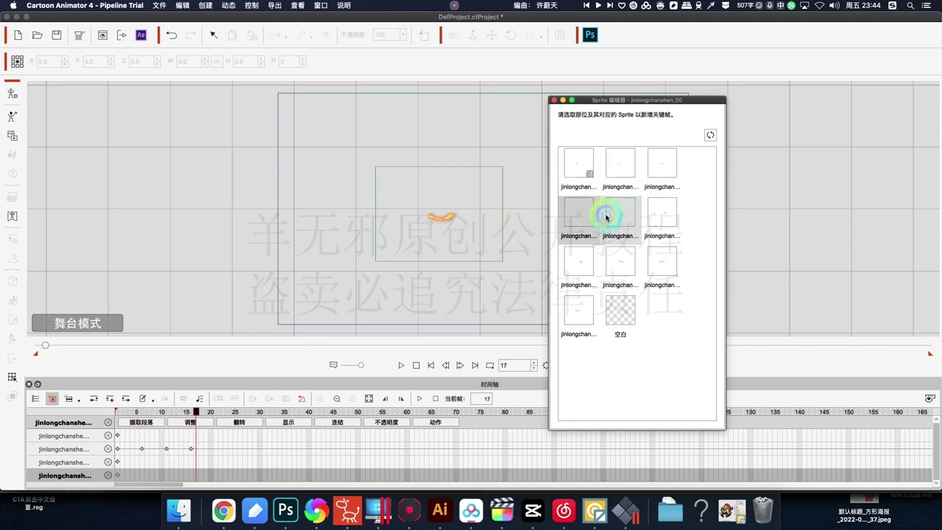
{"action": "left_click", "coordinate": [622, 213]}
{"action": "left_click", "coordinate": [674, 217]}
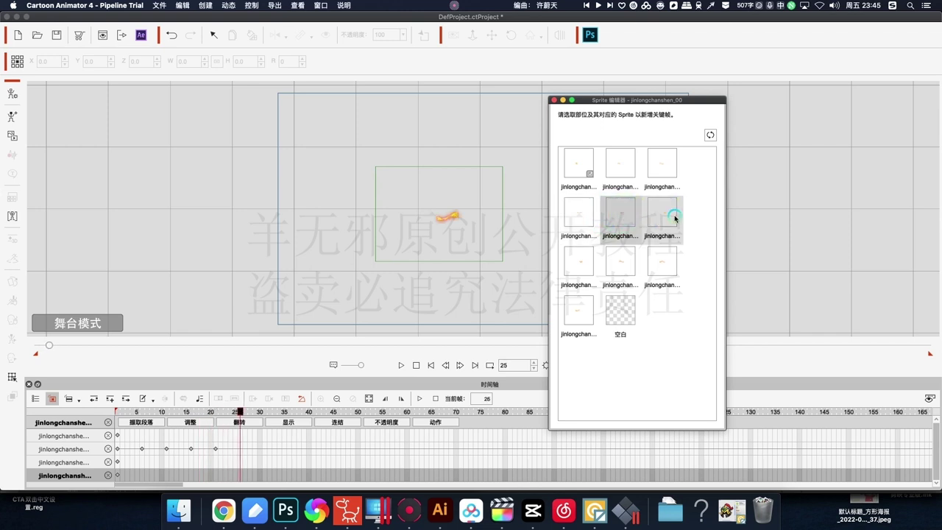
{"action": "left_click", "coordinate": [666, 213]}
- Key sprites jinlongchanshen_06 to _09 in order at frames 31, 36, 41 and 46
{"action": "left_click", "coordinate": [328, 435]}
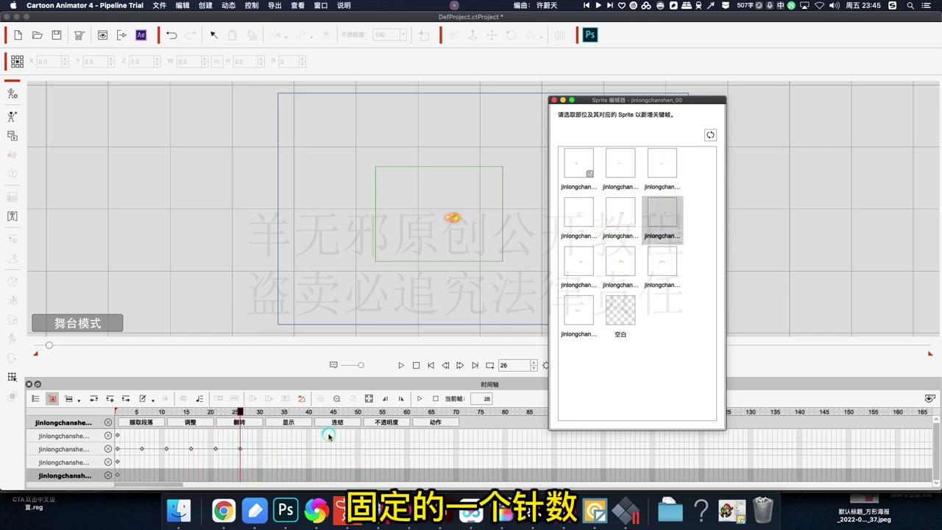
{"action": "left_click", "coordinate": [653, 221]}
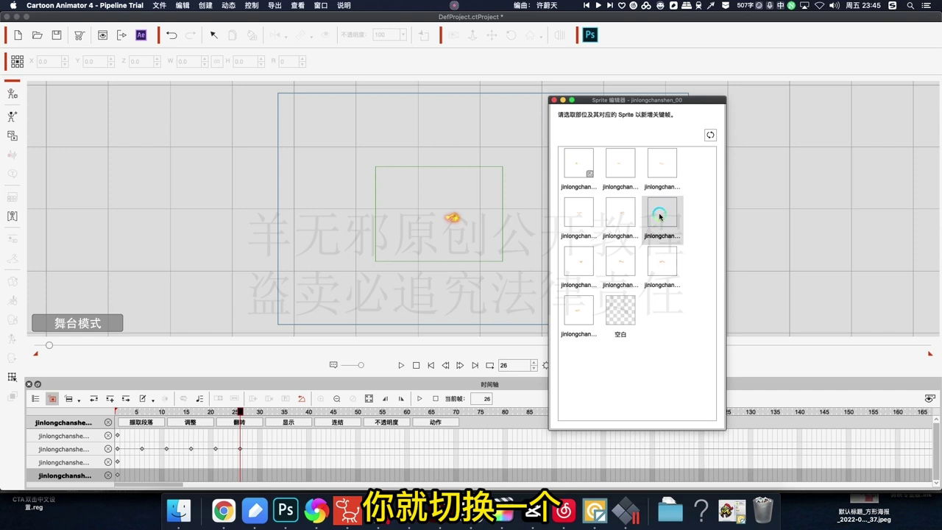
{"action": "key", "text": "Right"}
{"action": "key", "text": "Right"}
{"action": "key", "text": "Right"}
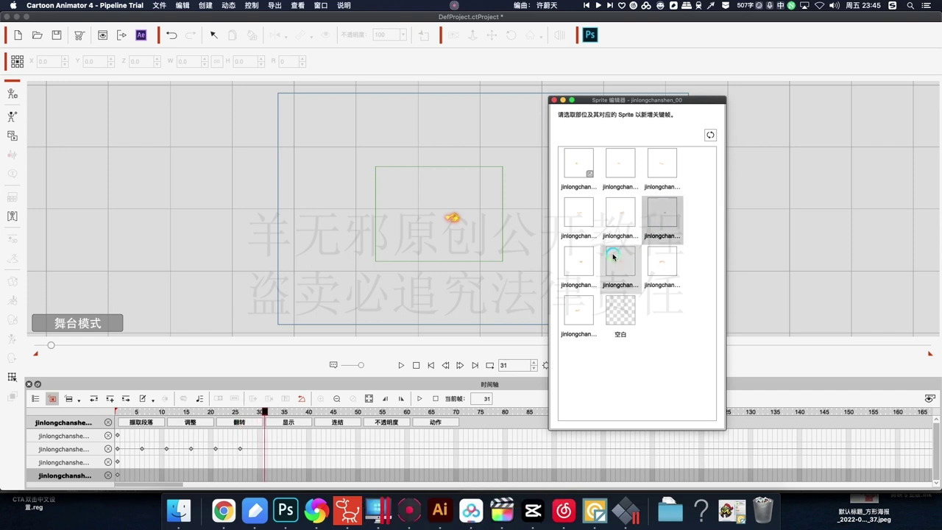
{"action": "left_click", "coordinate": [582, 267]}
{"action": "key", "text": "Right"}
{"action": "key", "text": "Right"}
{"action": "left_click", "coordinate": [616, 263]}
{"action": "left_click", "coordinate": [659, 262]}
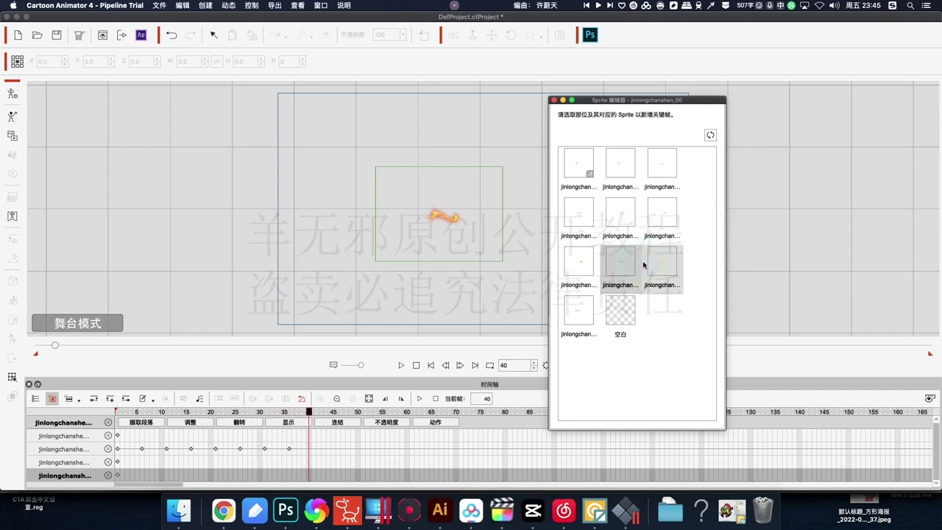
{"action": "left_click", "coordinate": [579, 310]}
{"action": "left_click", "coordinate": [332, 459]}
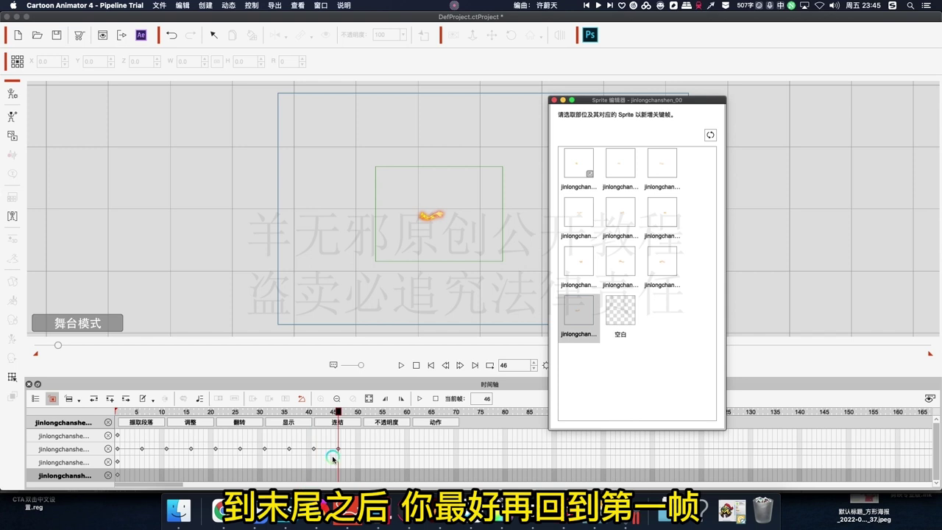
- Key the first sprite, jinlongchanshen_00, again at frame 51 to close the loop
{"action": "left_click", "coordinate": [571, 167]}
{"action": "key", "text": "Right"}
{"action": "key", "text": "Right"}
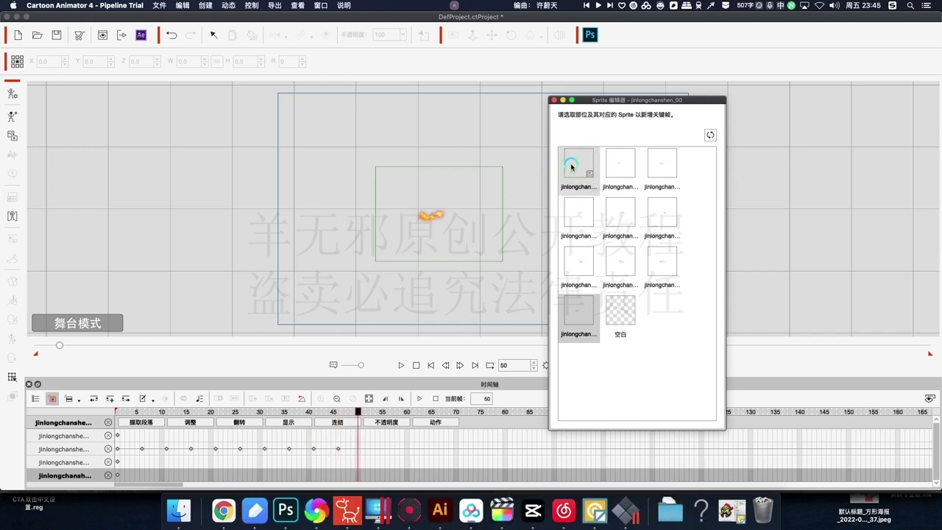
{"action": "key", "text": "Right"}
{"action": "left_click", "coordinate": [571, 167]}
{"action": "left_click", "coordinate": [493, 284]}
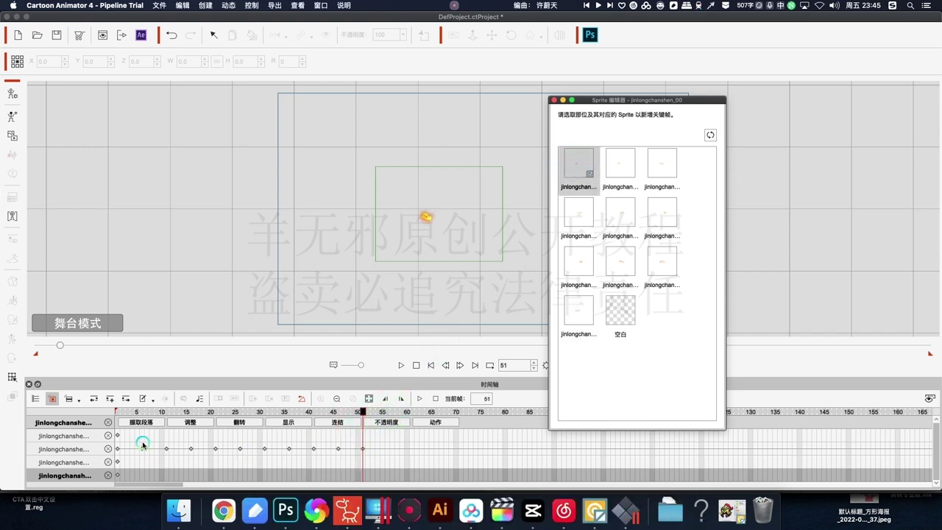
- Select frames 1 to 51 on the prop's collect-clip track and add that range to its action list under the default name
{"action": "left_click", "coordinate": [142, 422]}
{"action": "left_click", "coordinate": [360, 435]}
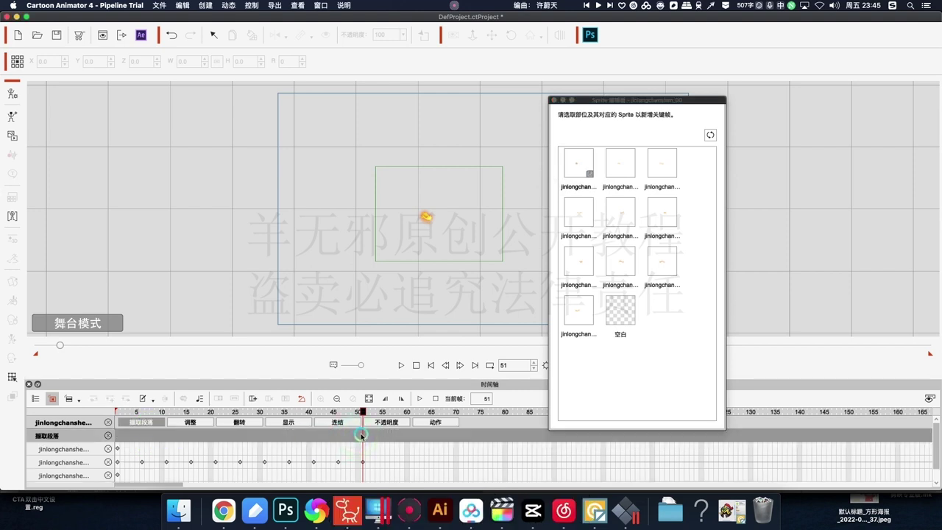
{"action": "left_click_drag", "start_coordinate": [357, 437], "coordinate": [80, 444]}
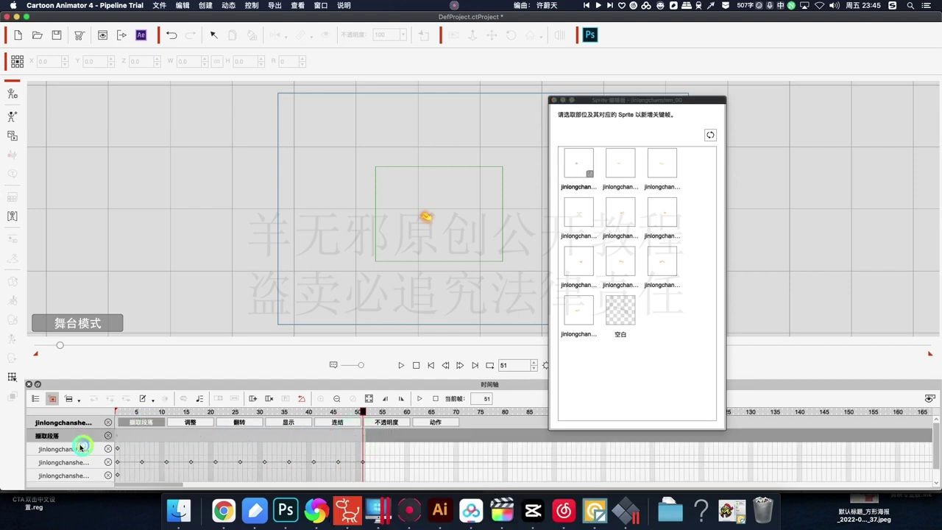
{"action": "right_click", "coordinate": [178, 437]}
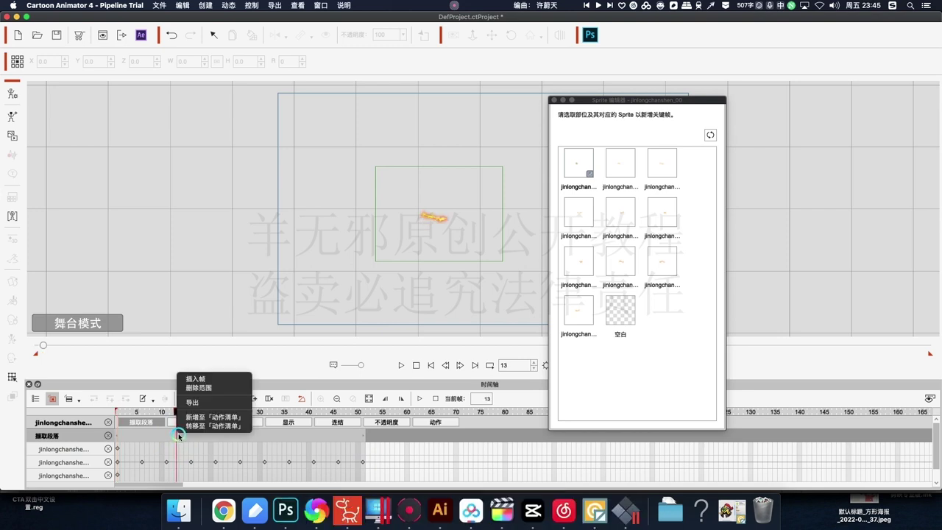
{"action": "left_click", "coordinate": [217, 418]}
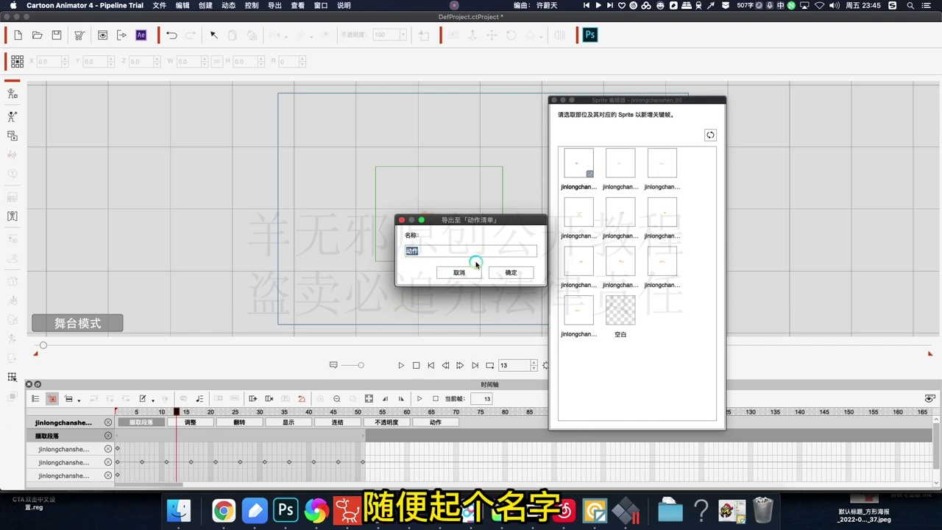
{"action": "left_click", "coordinate": [513, 273]}
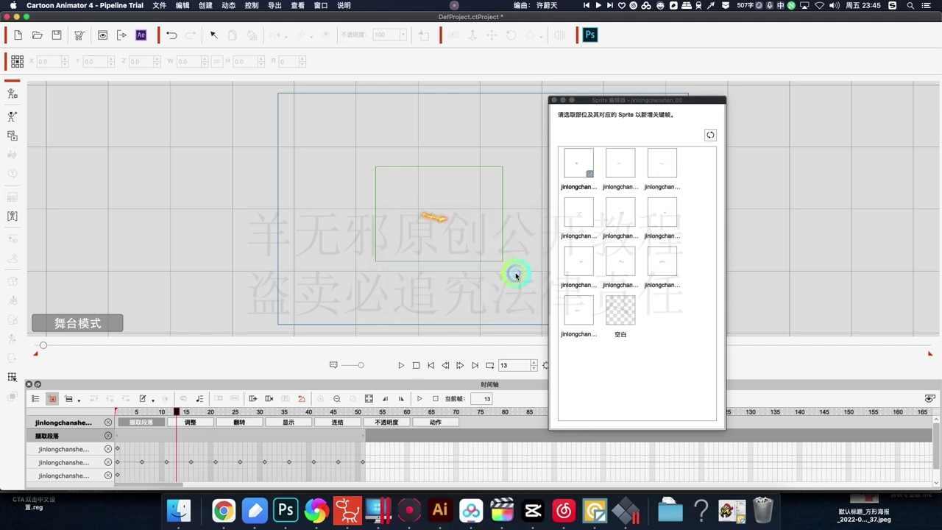
- Close the Sprite editor and preview the keyed dragon animation by playing and scrubbing through it
{"action": "left_click", "coordinate": [554, 103]}
{"action": "key", "text": "space"}
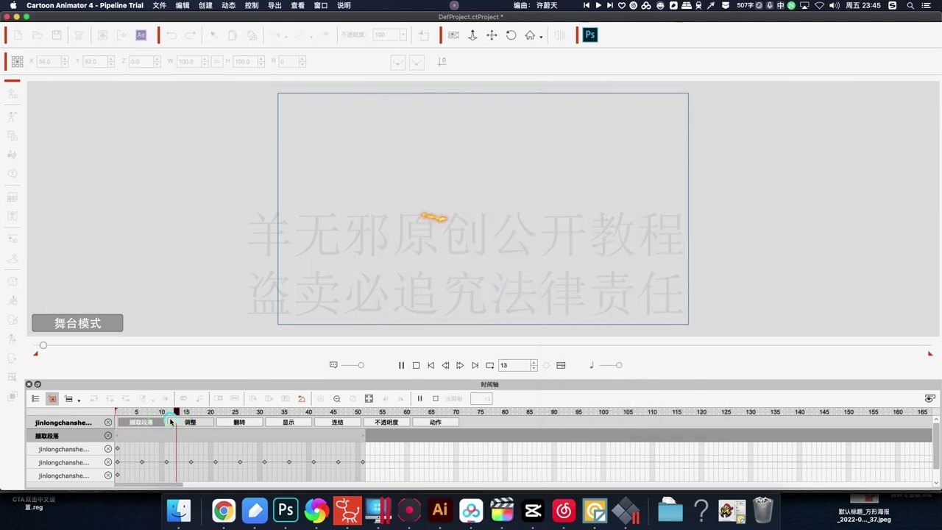
{"action": "left_click", "coordinate": [426, 219]}
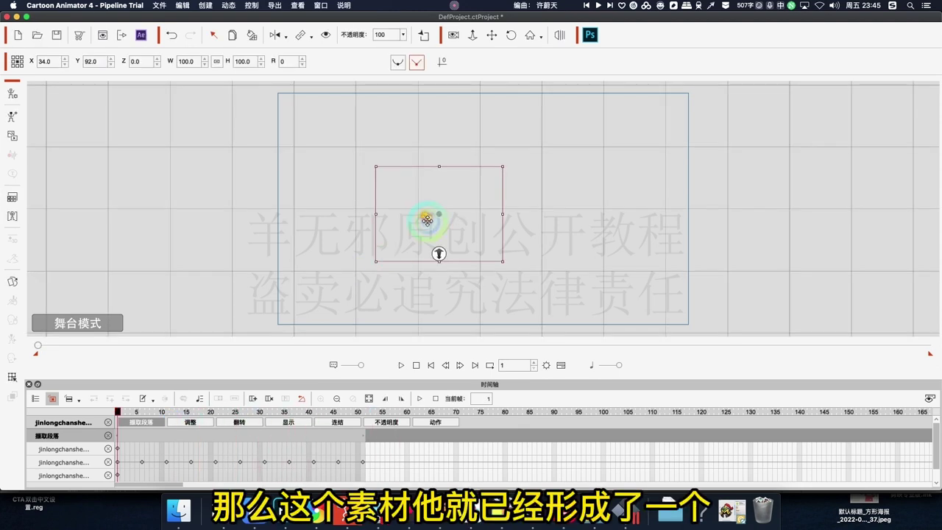
{"action": "key", "text": "space"}
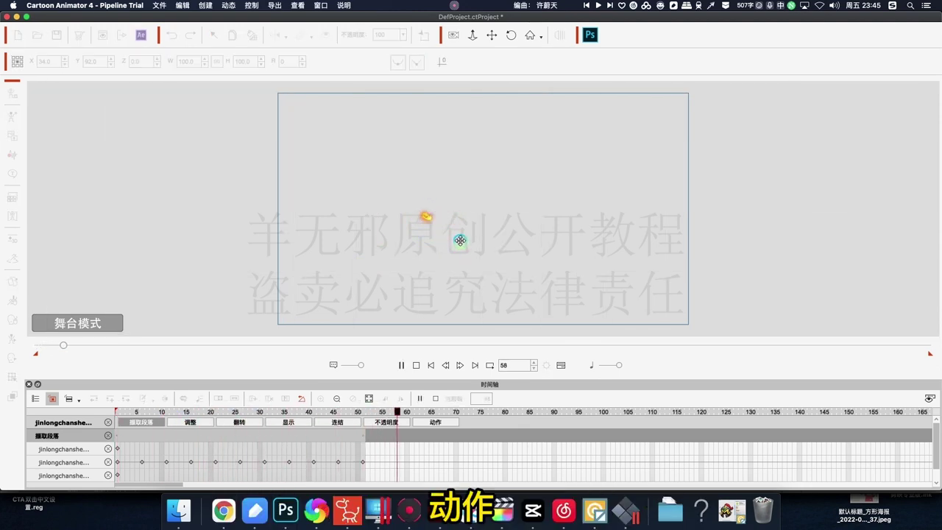
{"action": "left_click", "coordinate": [401, 365]}
{"action": "left_click_drag", "start_coordinate": [446, 411], "coordinate": [215, 410]}
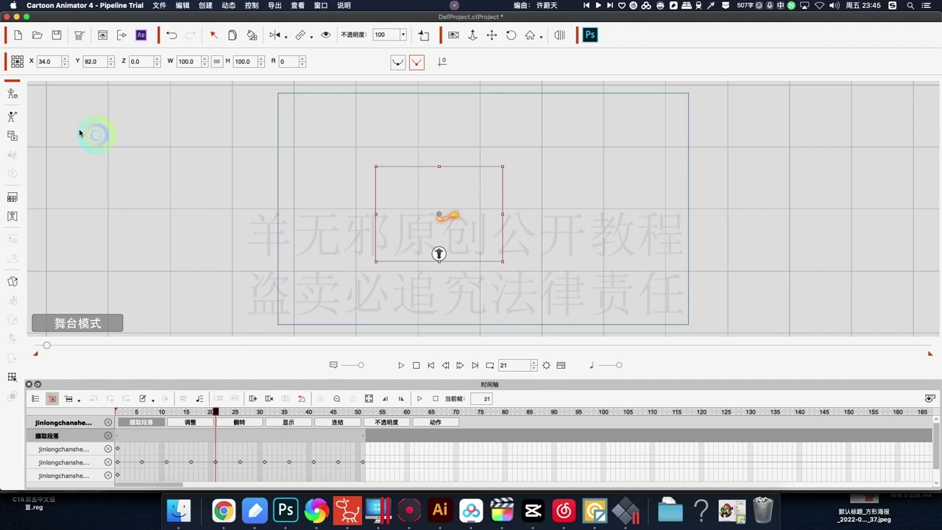
- Open the dragon prop in composer mode and save it as 金龙 in the Documents folder
{"action": "left_click", "coordinate": [12, 94]}
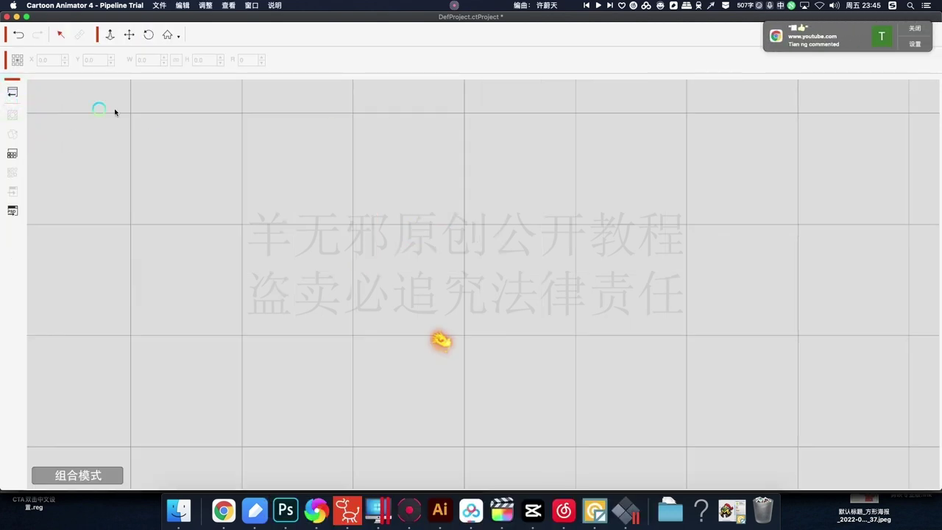
{"action": "left_click", "coordinate": [396, 333]}
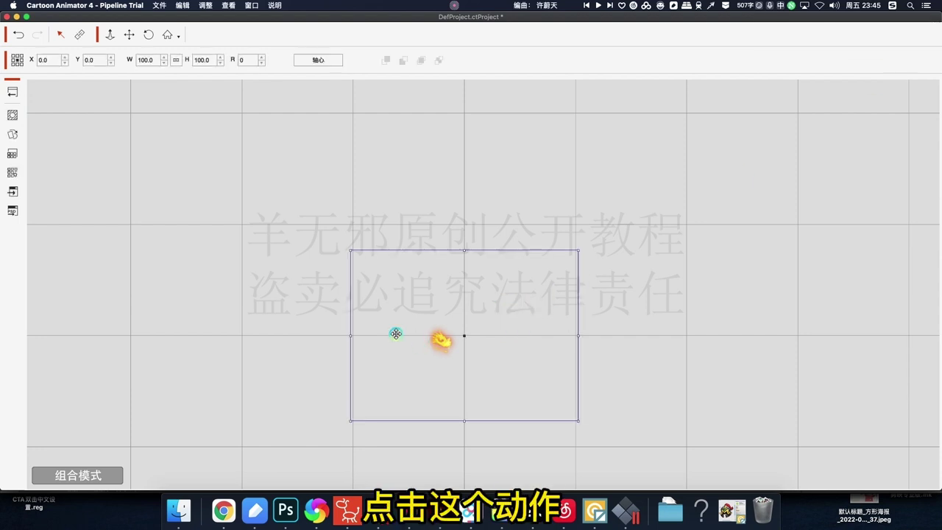
{"action": "left_click", "coordinate": [159, 6]}
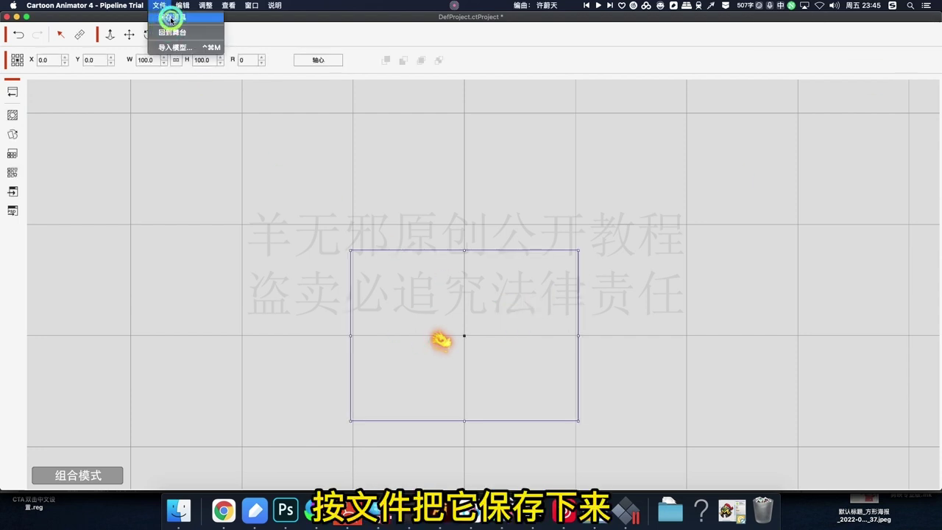
{"action": "left_click", "coordinate": [557, 279]}
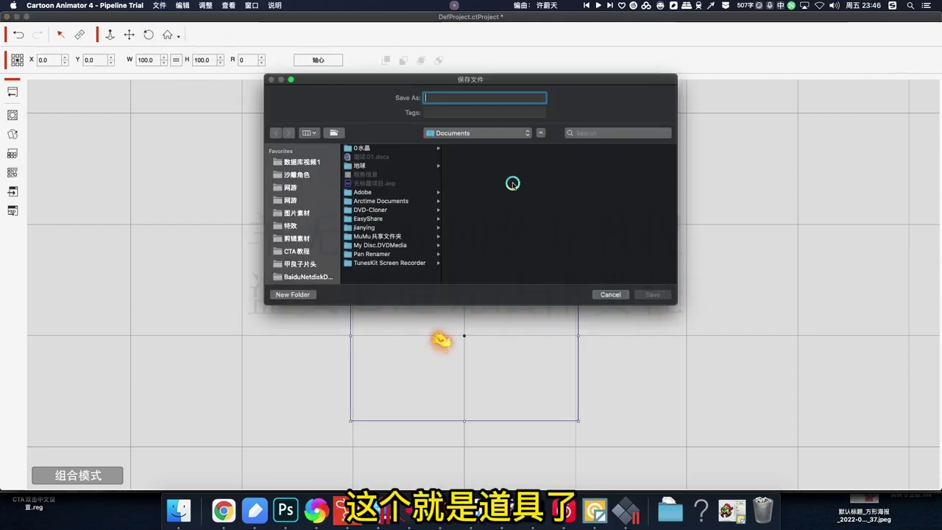
{"action": "type", "text": "金龙"}
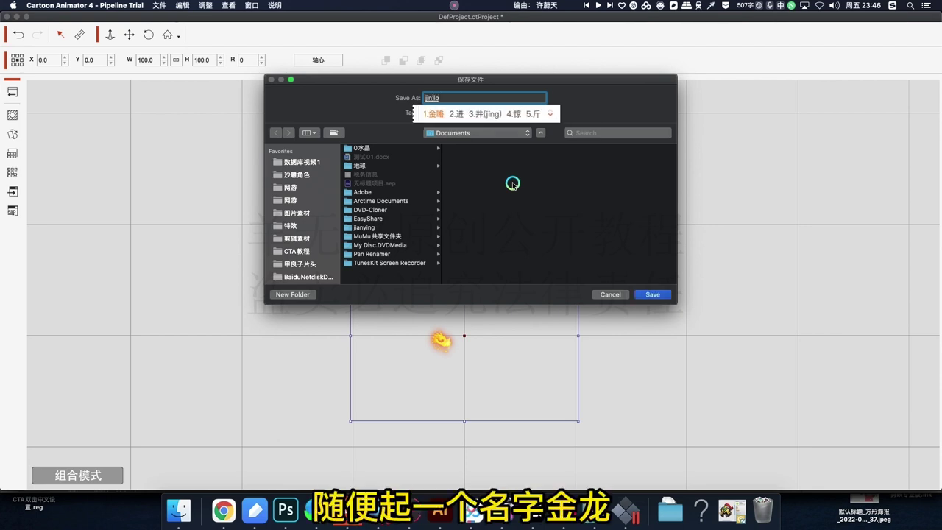
{"action": "scroll", "coordinate": [301, 192], "scroll_direction": "up", "scroll_amount": 5}
{"action": "left_click", "coordinate": [642, 295]}
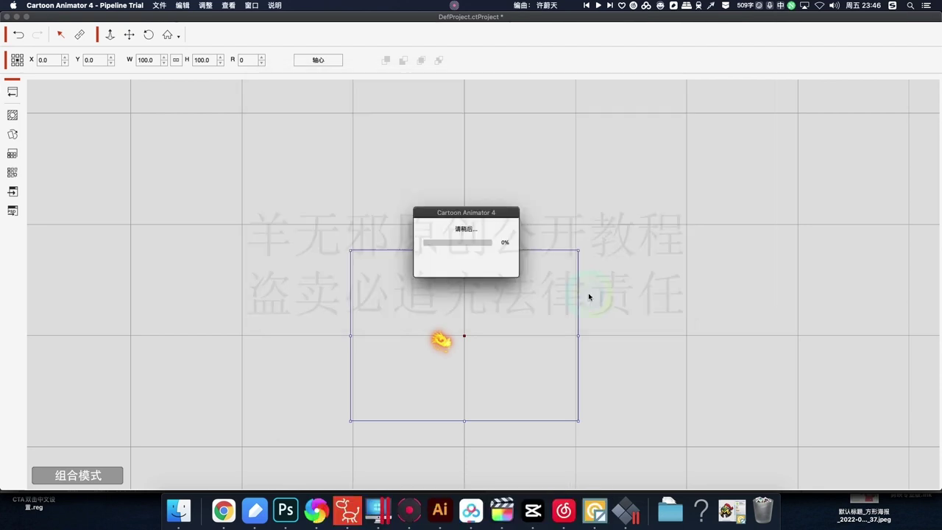
- Return to the stage and import the saved 金龙 prop file from Finder at frame 72
{"action": "left_click", "coordinate": [13, 92]}
{"action": "left_click", "coordinate": [496, 329]}
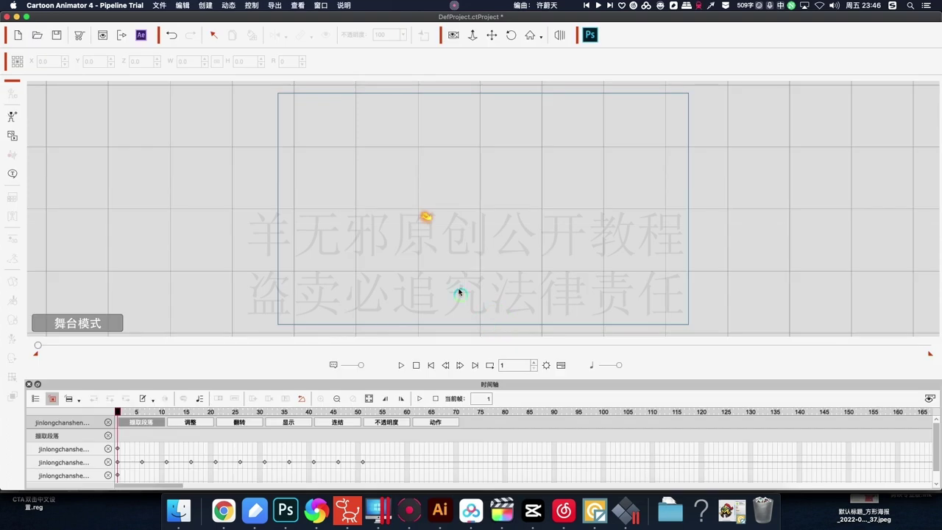
{"action": "left_click", "coordinate": [445, 423]}
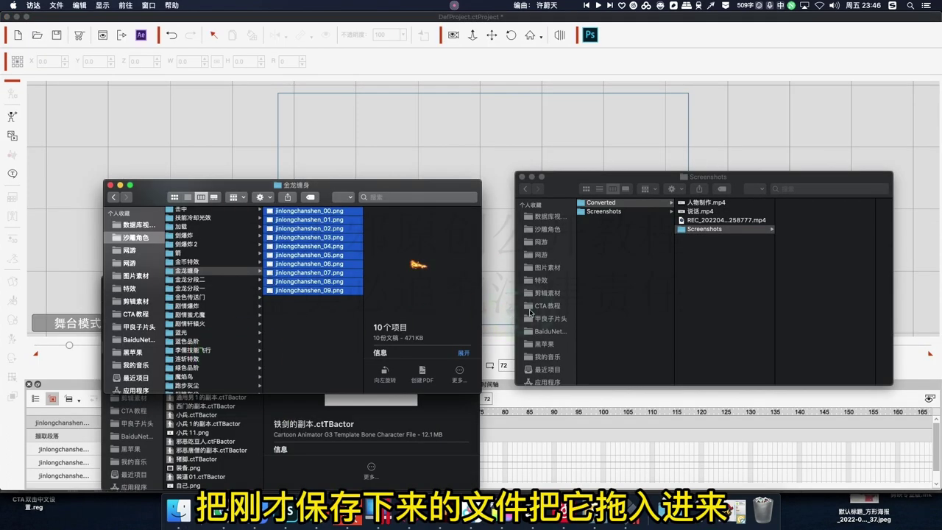
{"action": "left_click", "coordinate": [567, 319]}
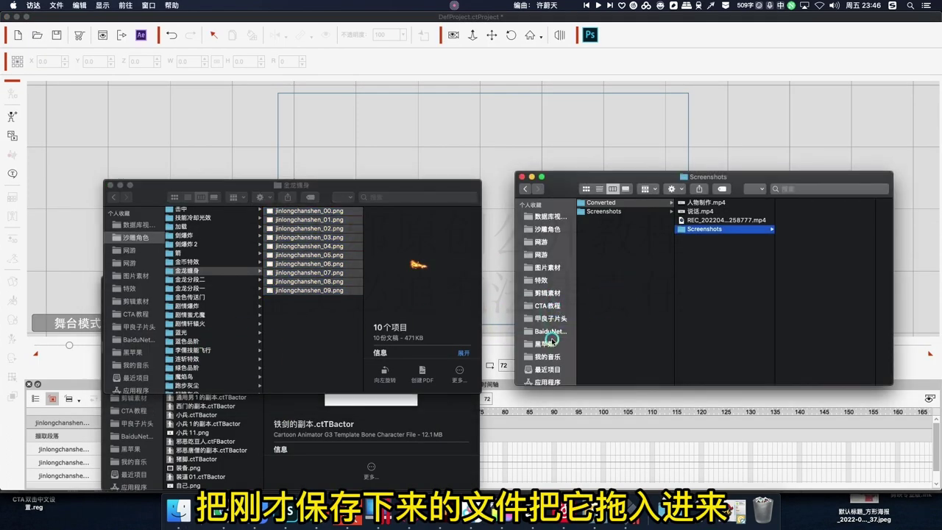
{"action": "scroll", "coordinate": [551, 339], "scroll_direction": "down", "scroll_amount": 5}
{"action": "left_click", "coordinate": [545, 285]}
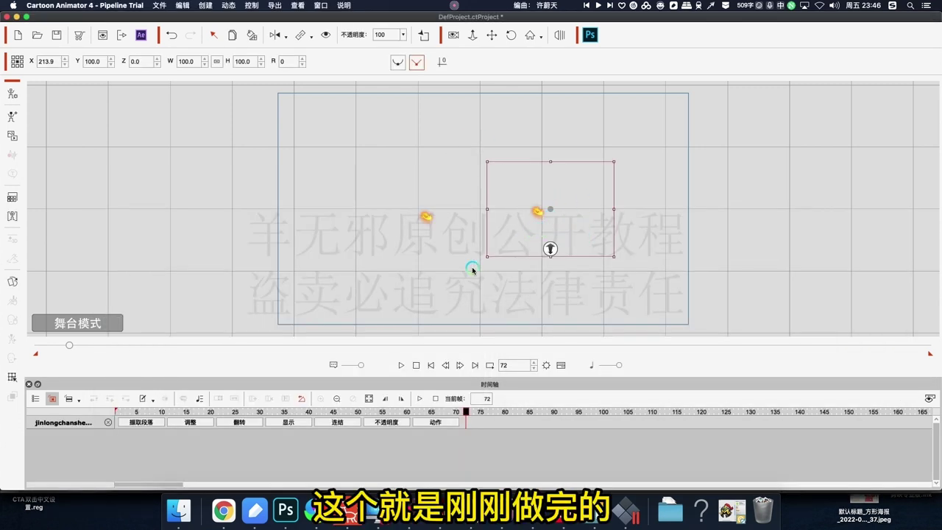
- Enlarge the imported dragon prop to about 333% and move it to about X 350, Y 81
{"action": "left_click_drag", "start_coordinate": [488, 257], "coordinate": [316, 330]}
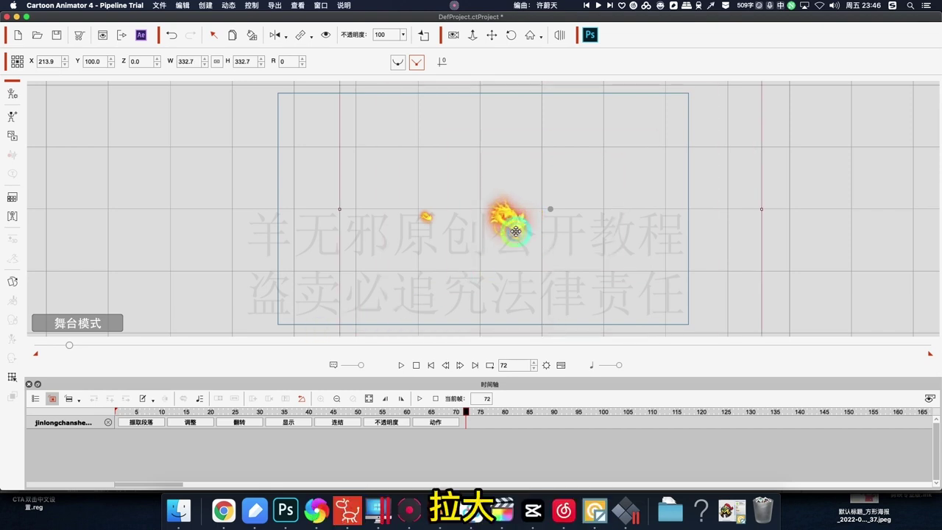
{"action": "left_click_drag", "start_coordinate": [515, 230], "coordinate": [600, 241]}
- Apply the saved action from the action list to the enlarged dragon at frame 72 and show its action track
{"action": "right_click", "coordinate": [594, 232]}
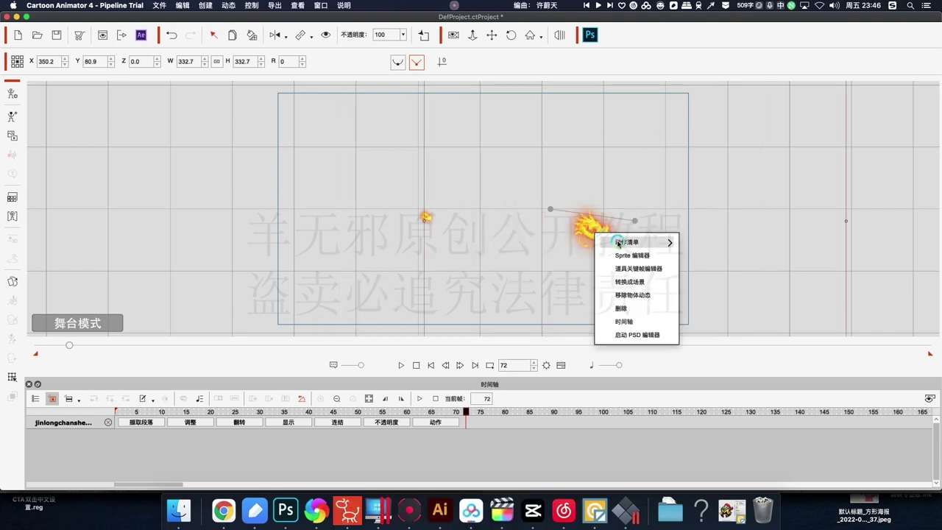
{"action": "mouse_move", "coordinate": [622, 243]}
{"action": "left_click", "coordinate": [718, 252]}
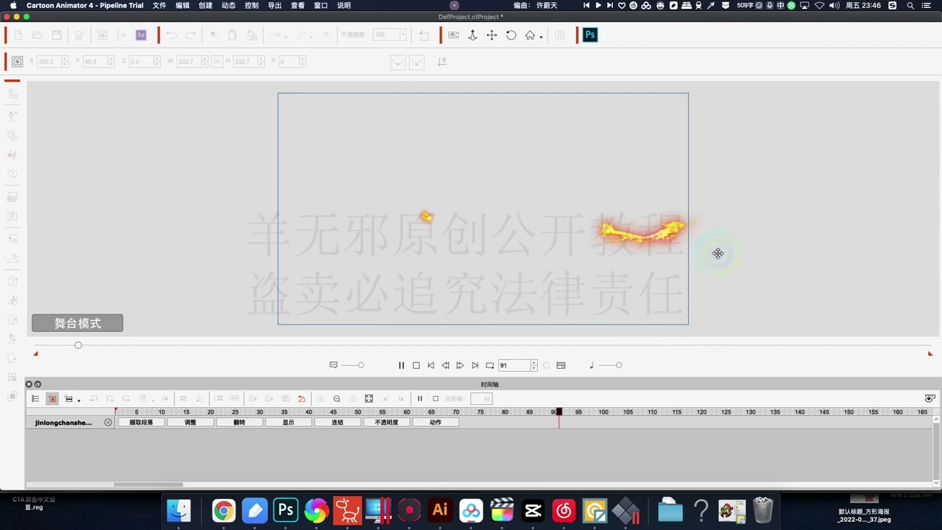
{"action": "left_click", "coordinate": [456, 427]}
{"action": "left_click", "coordinate": [622, 434]}
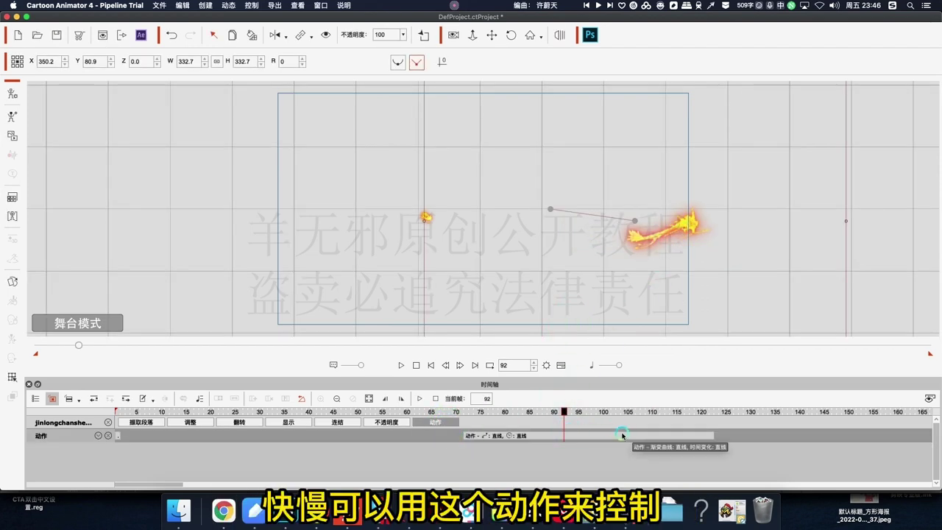
- Extend the dragon's action clip so it loops until about frame 247, and play it back
{"action": "left_click_drag", "start_coordinate": [713, 436], "coordinate": [856, 429]}
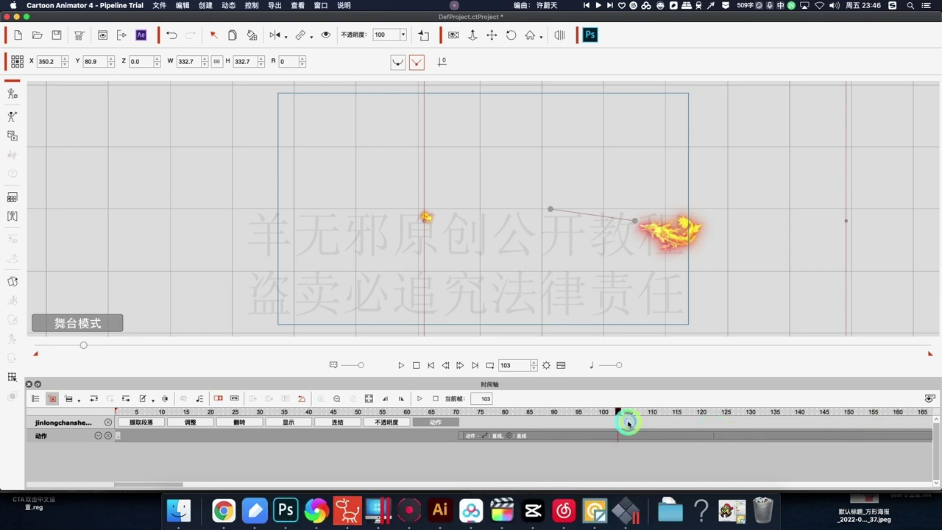
{"action": "left_click", "coordinate": [336, 399]}
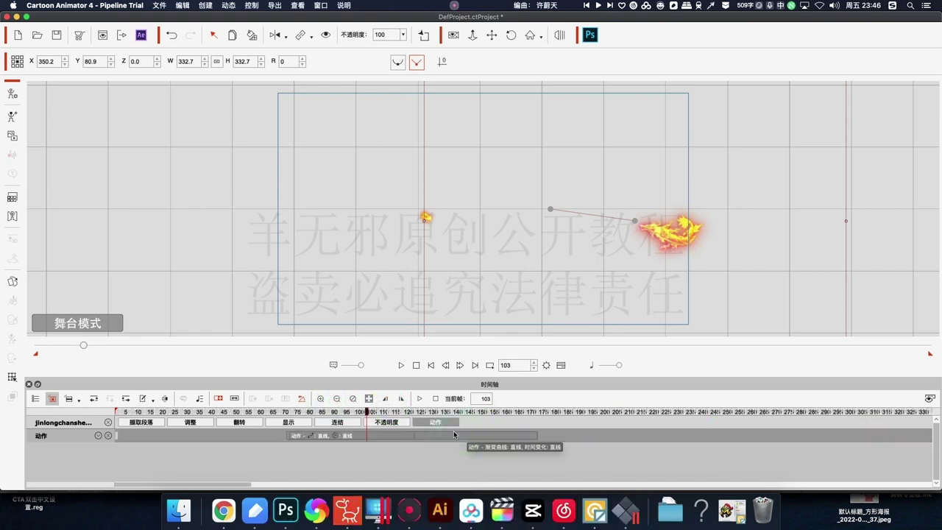
{"action": "key", "text": "space"}
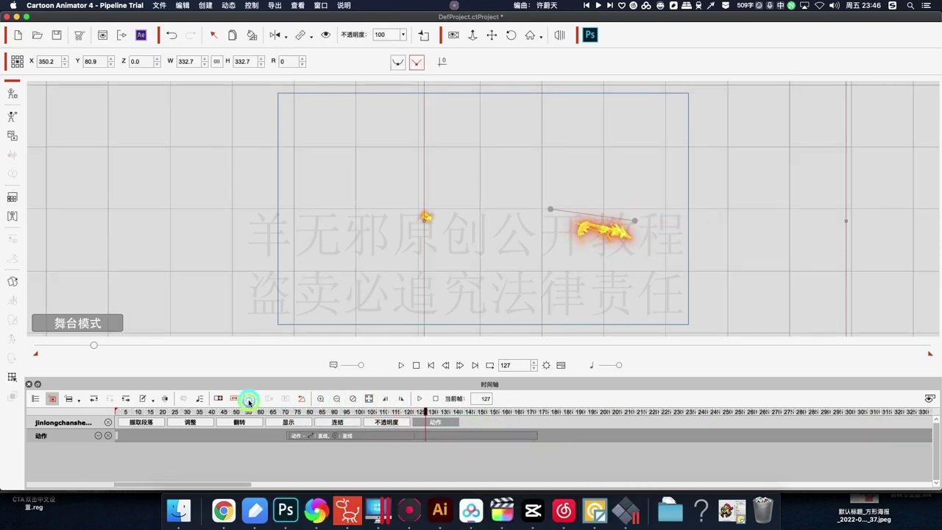
{"action": "left_click", "coordinate": [249, 400]}
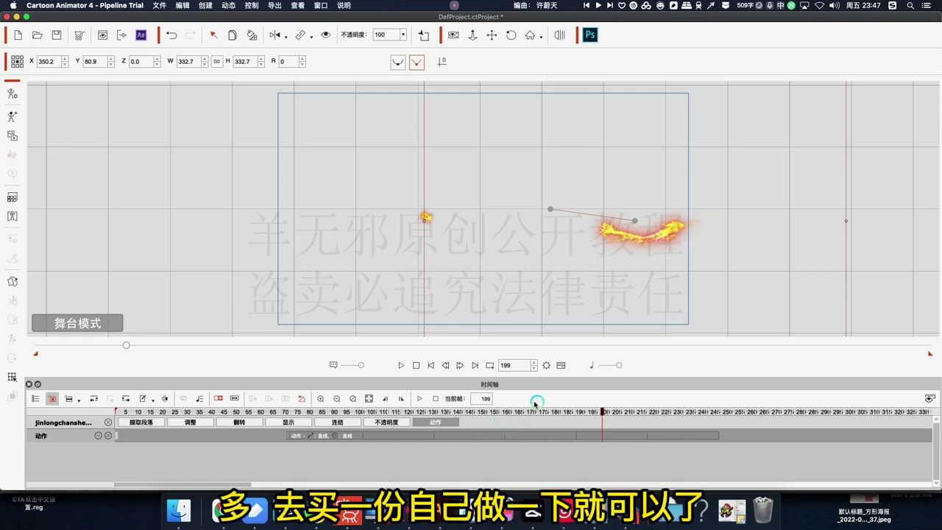
- Move the enlarged dragon prop to about X 212, Y 128 at frame 91
{"action": "left_click", "coordinate": [335, 413]}
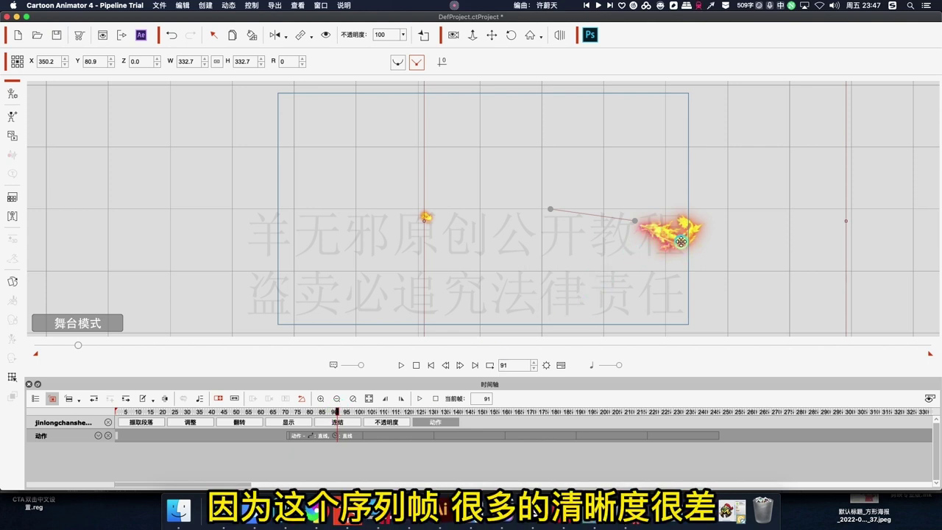
{"action": "left_click_drag", "start_coordinate": [663, 239], "coordinate": [588, 214]}
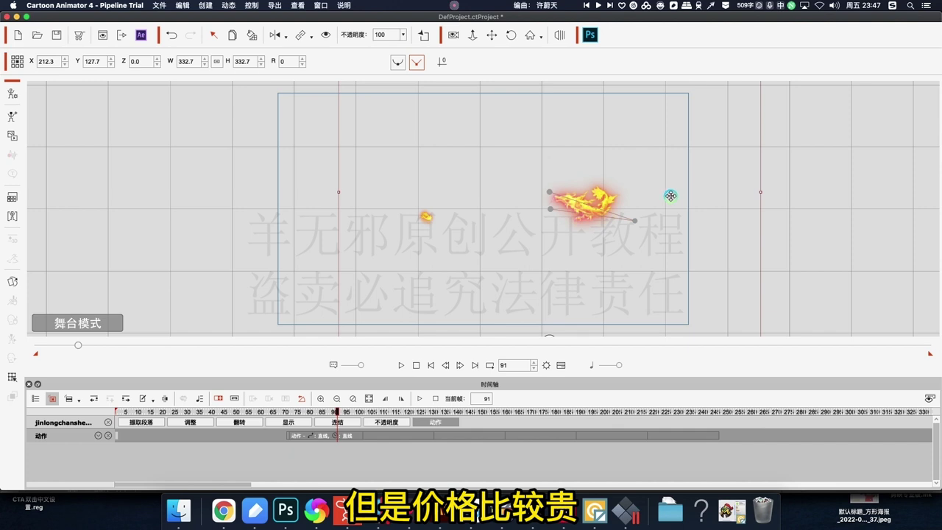
{"action": "left_click_drag", "start_coordinate": [631, 194], "coordinate": [602, 221]}
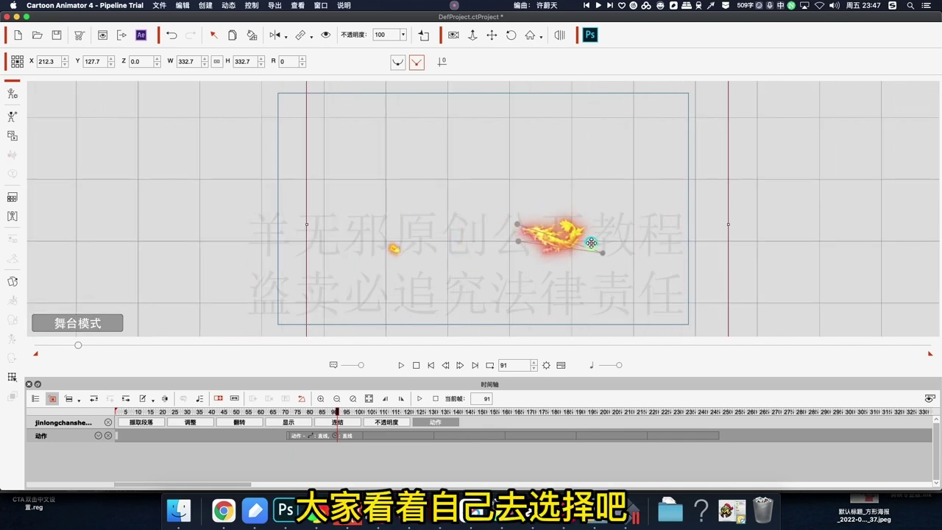
- Add the 火焰 fire prop from the content library to the stage at frame 258 and enlarge it to about 642%
{"action": "left_click", "coordinate": [746, 411]}
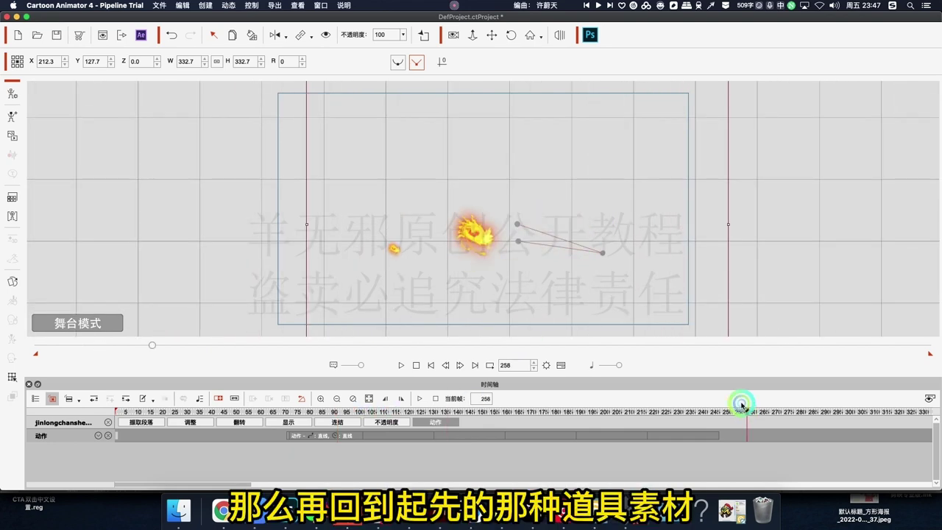
{"action": "key", "text": "F4"}
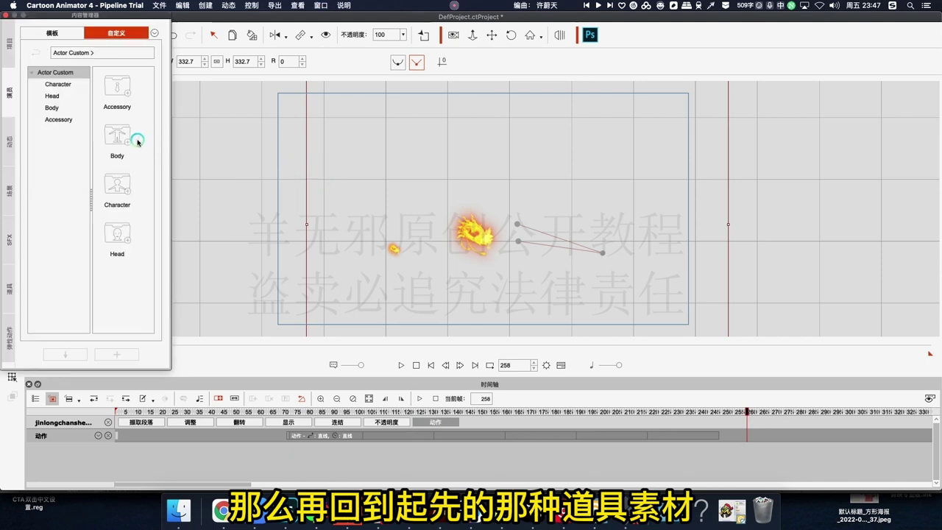
{"action": "left_click", "coordinate": [8, 282]}
{"action": "left_click_drag", "start_coordinate": [117, 237], "coordinate": [694, 235]}
{"action": "left_click_drag", "start_coordinate": [675, 259], "coordinate": [625, 310]}
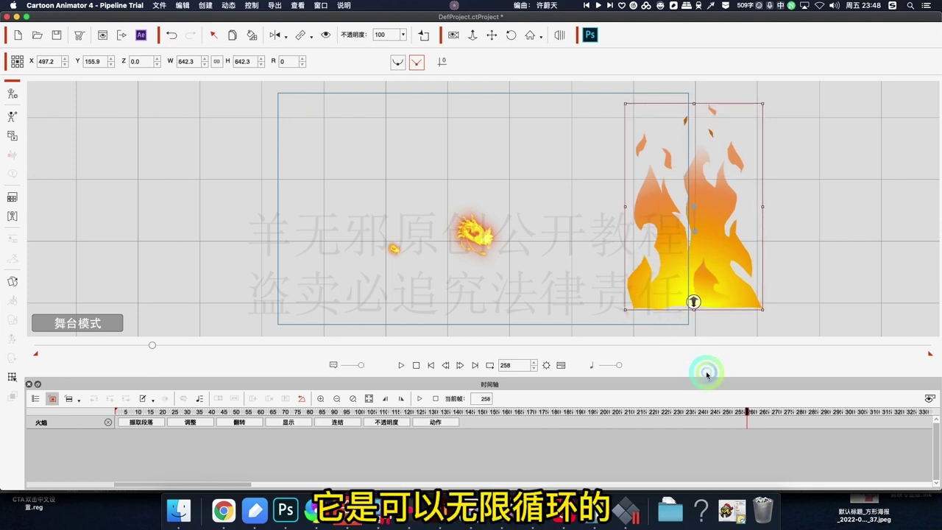
- Play the scene from the start and show the 火焰 prop's action track to check for action clips
{"action": "left_click", "coordinate": [431, 367]}
{"action": "key", "text": "space"}
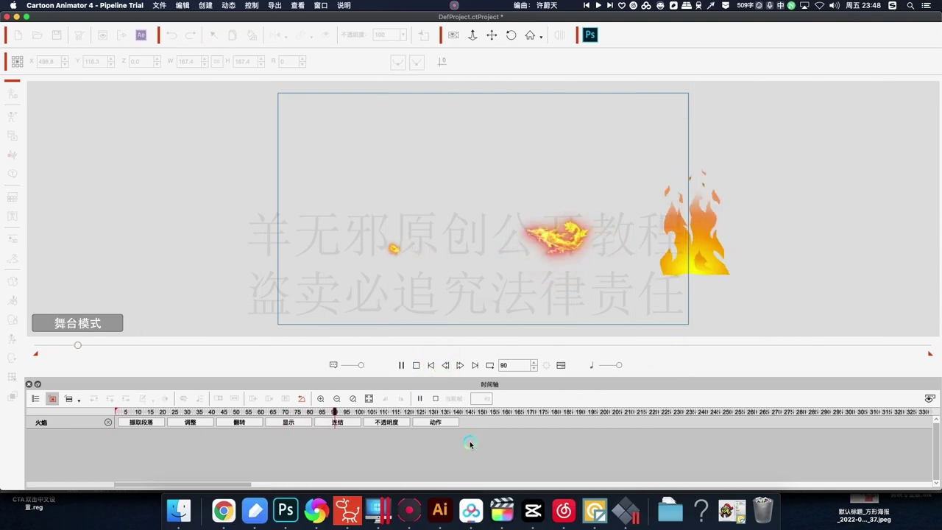
{"action": "left_click", "coordinate": [439, 424]}
{"action": "left_click", "coordinate": [442, 424]}
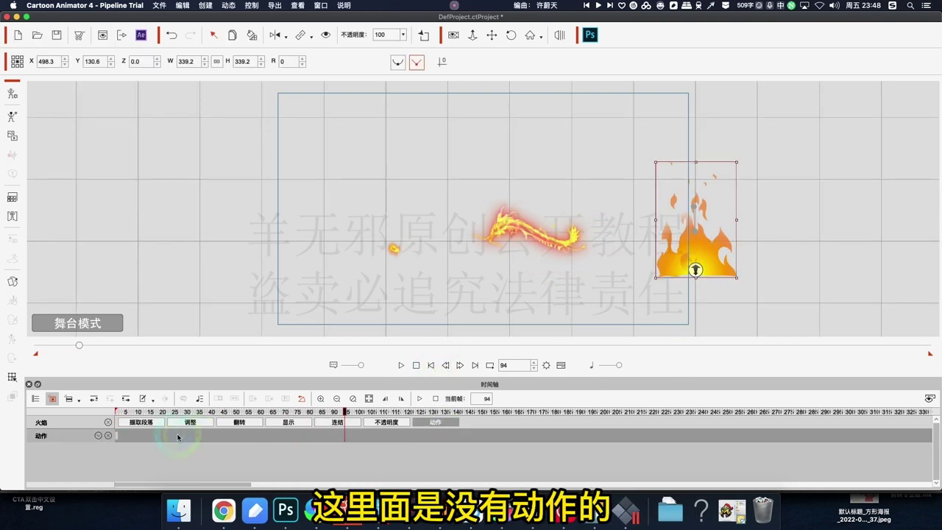
- Play the scene on to frame 157 and enlarge the 火焰 fire prop to about 781%
{"action": "key", "text": "space"}
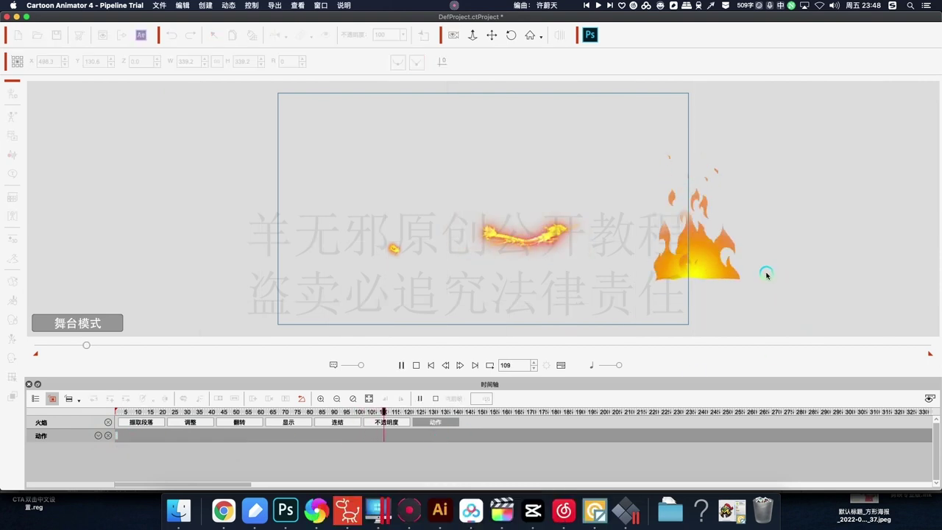
{"action": "left_click", "coordinate": [743, 279]}
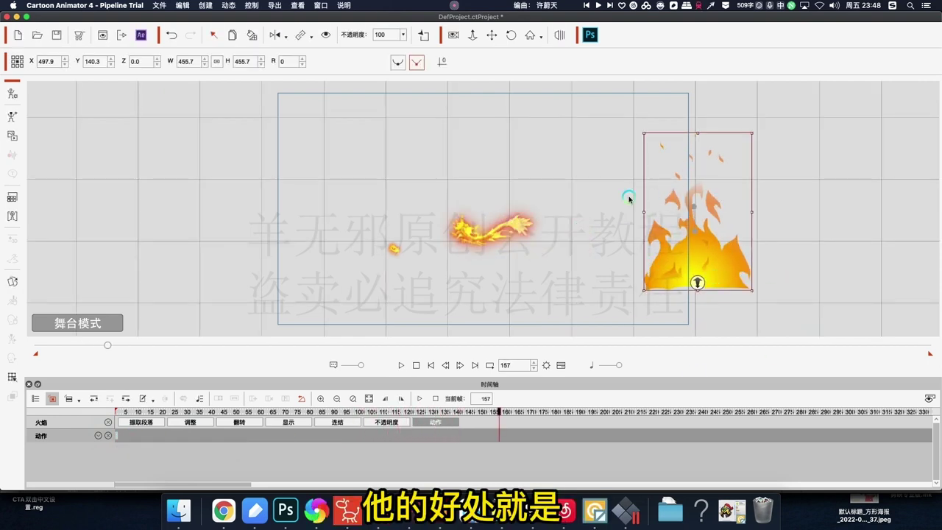
{"action": "left_click", "coordinate": [652, 252]}
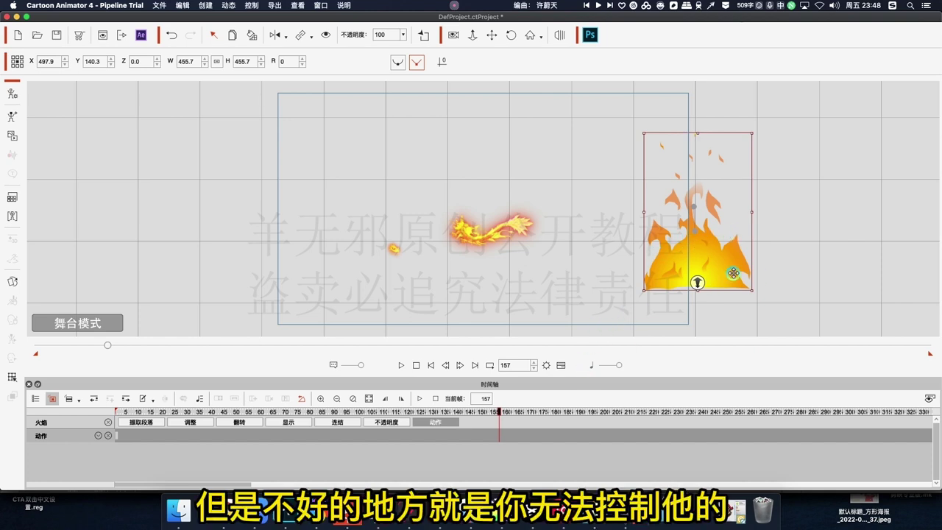
{"action": "left_click", "coordinate": [648, 277]}
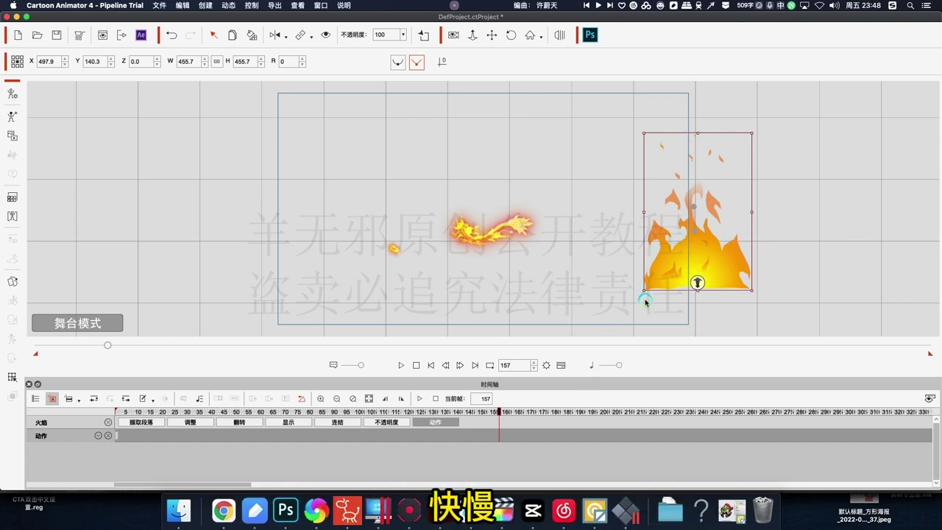
{"action": "left_click_drag", "start_coordinate": [646, 301], "coordinate": [600, 335]}
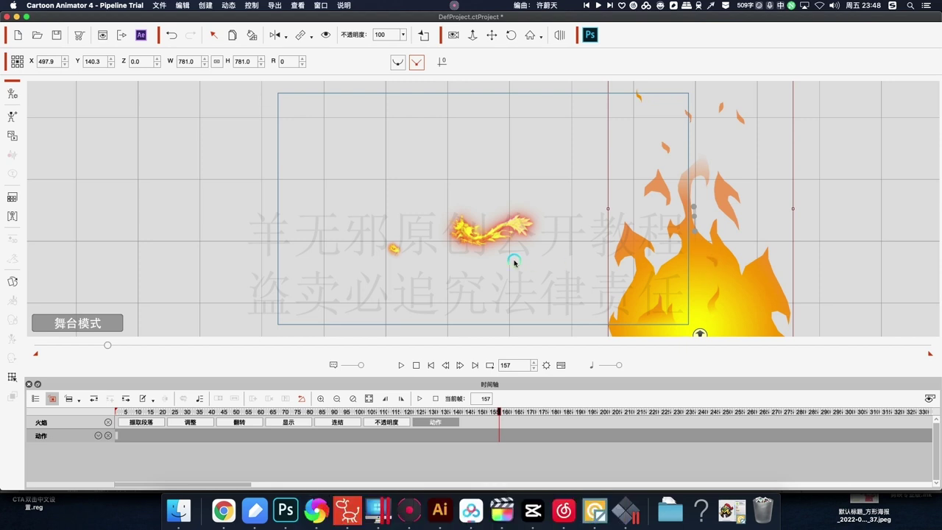
- Select the dragon prop on the stage to show its action track for comparison with the fire prop
{"action": "left_click", "coordinate": [491, 241]}
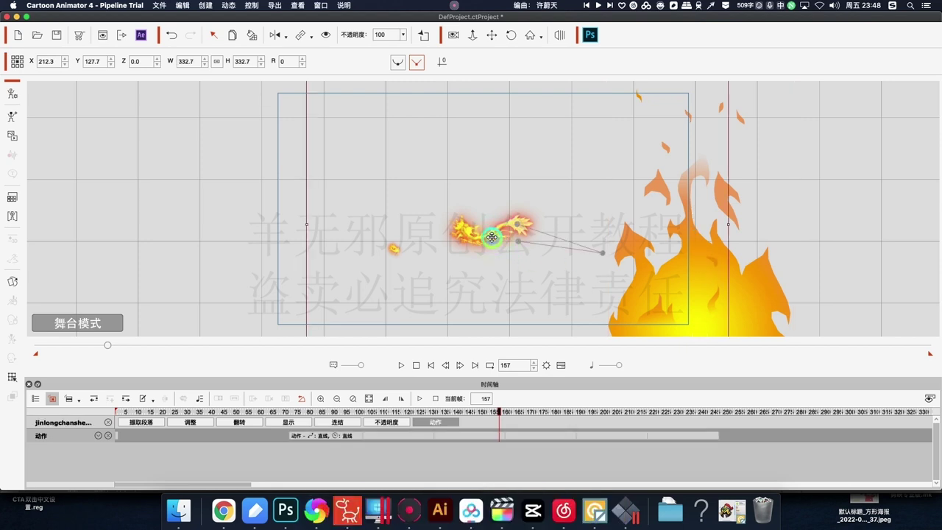